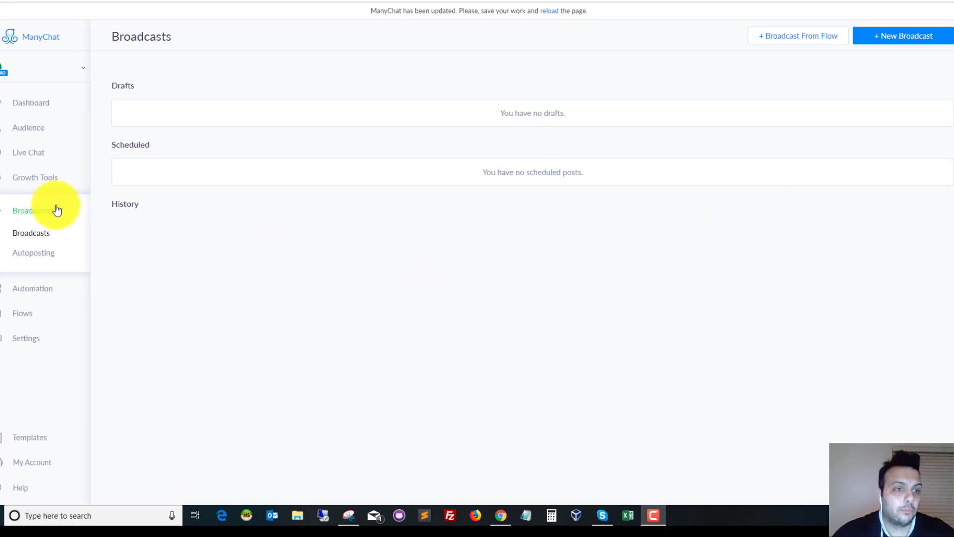
Create a new broadcast, view its content in the basic builder and return to the flow builder
click(880, 48)
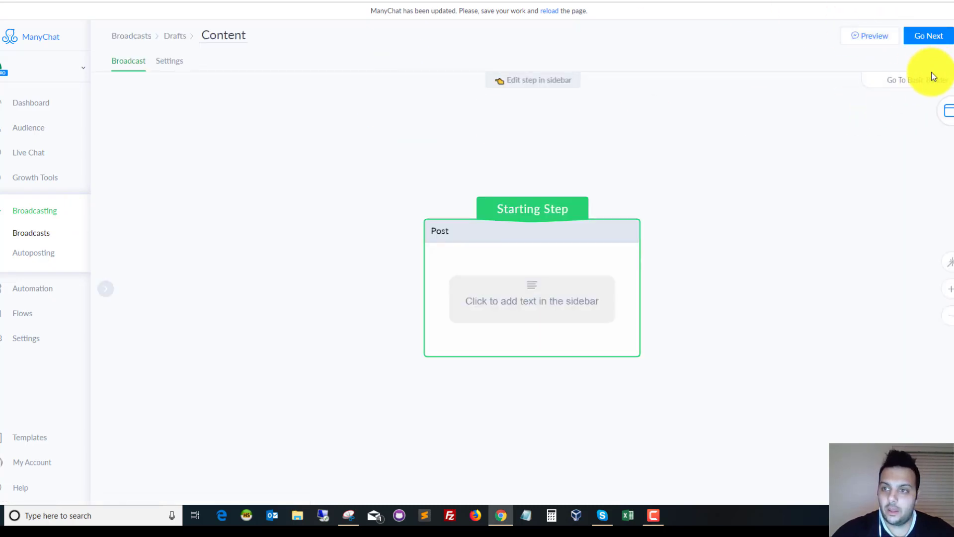
click(915, 82)
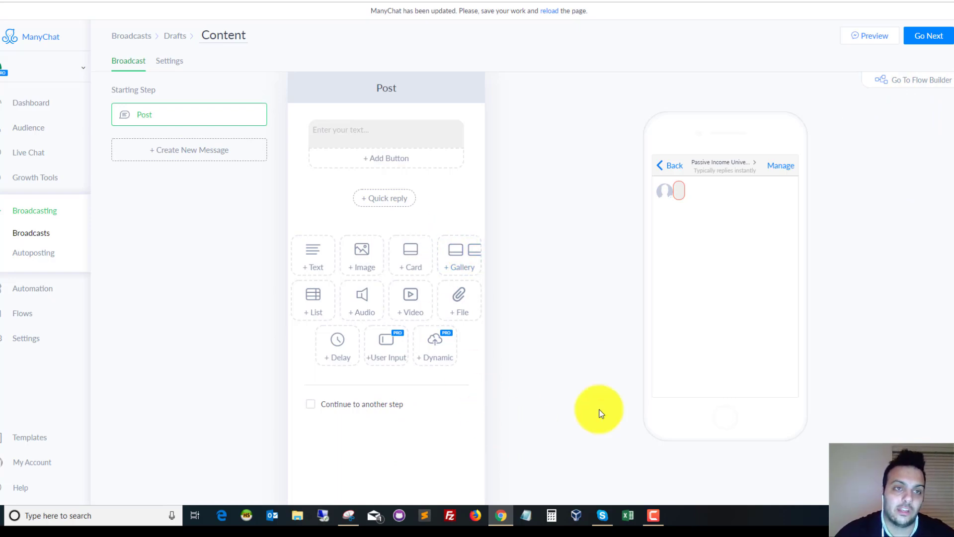
click(916, 81)
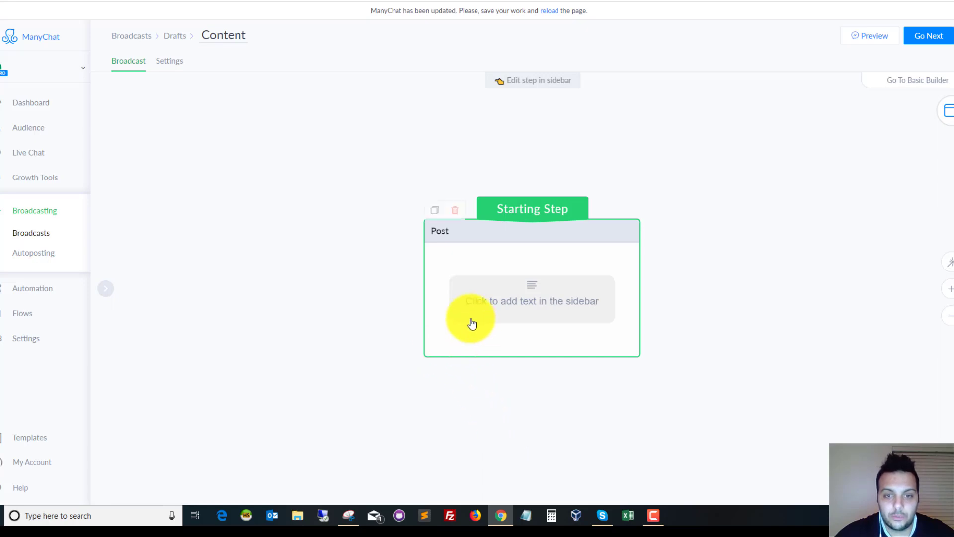
Start the Post step's text with "Hi" followed by the First Name variable
click(546, 305)
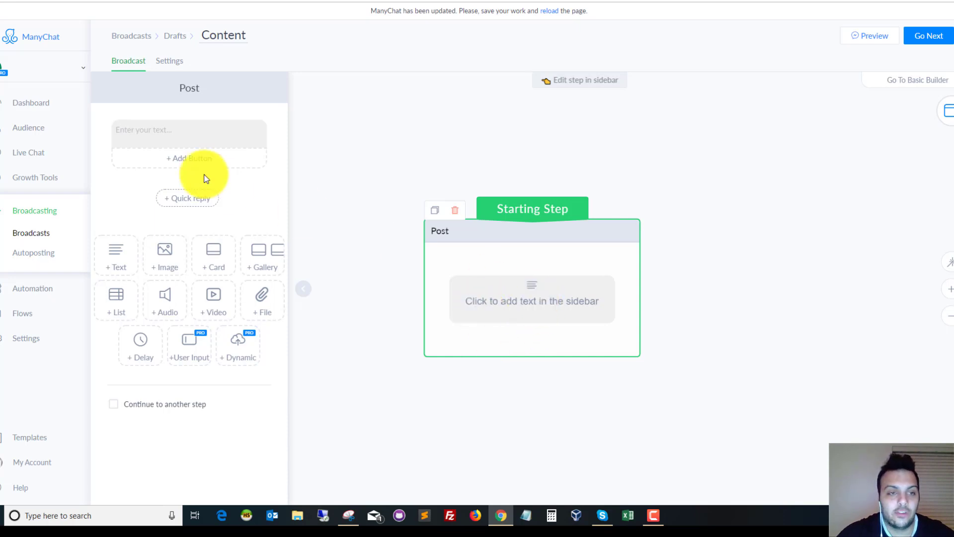
click(196, 137)
click(196, 137)
text(Hi)
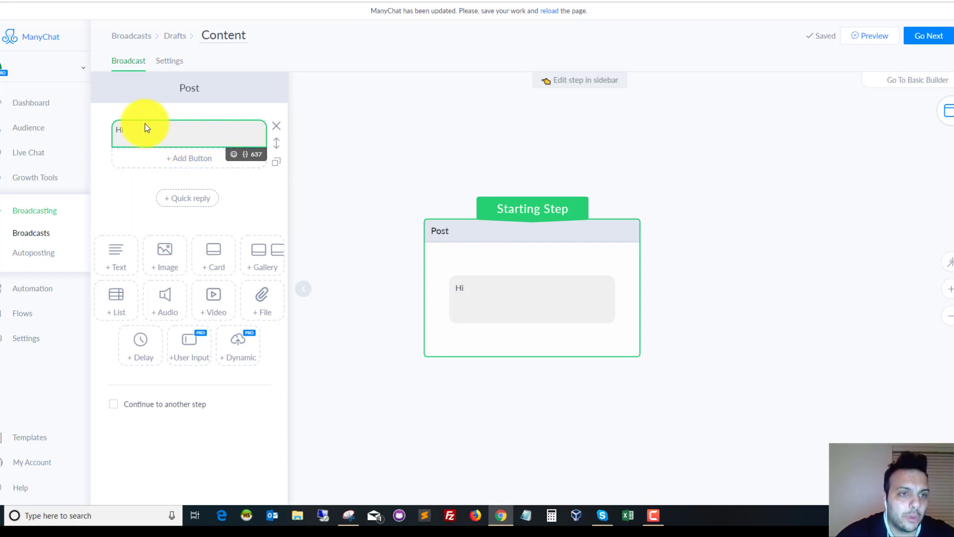
click(245, 155)
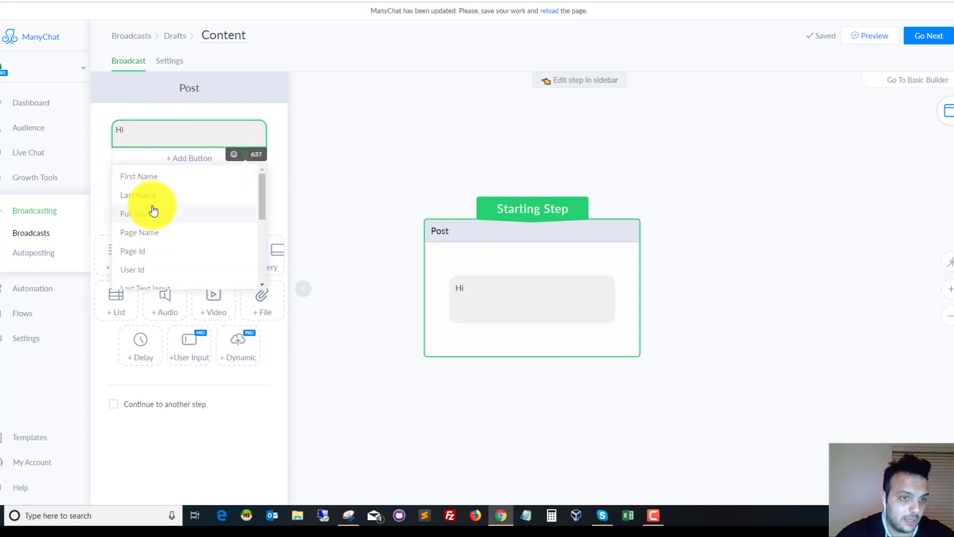
mouse_move(260, 192)
mouse_down()
mouse_move(249, 260)
mouse_move(263, 190)
mouse_up()
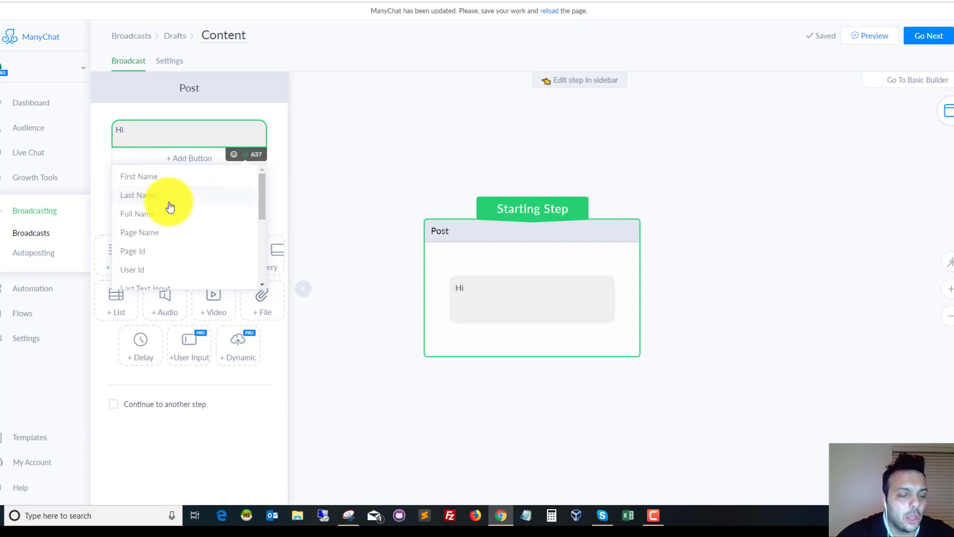
click(141, 179)
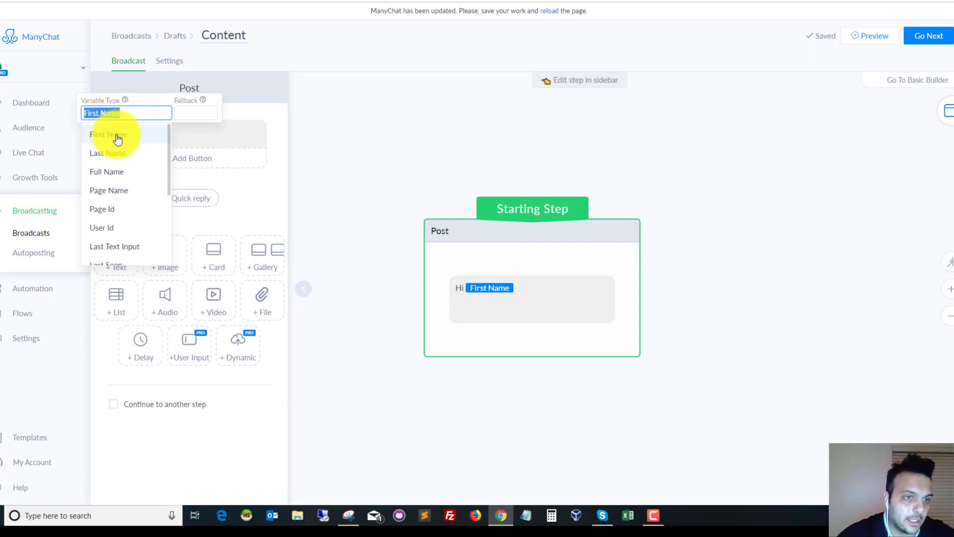
Check the explanation of the First Name variable's fallback and keep First Name as the variable type
click(194, 115)
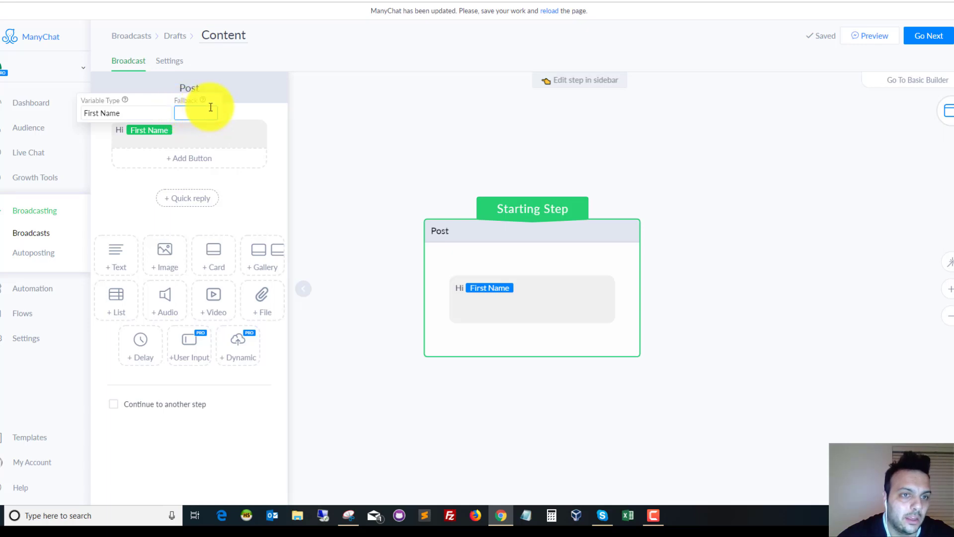
mouse_move(202, 101)
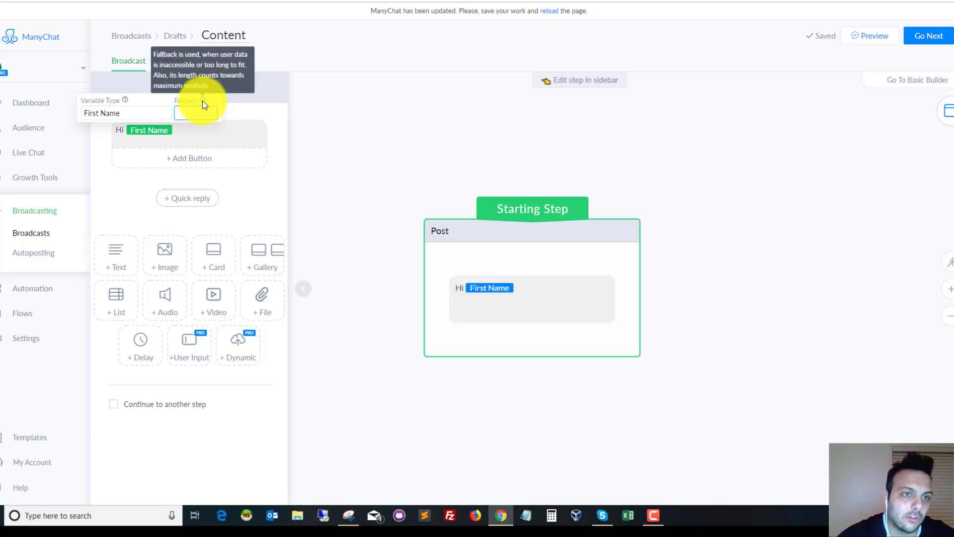
click(121, 111)
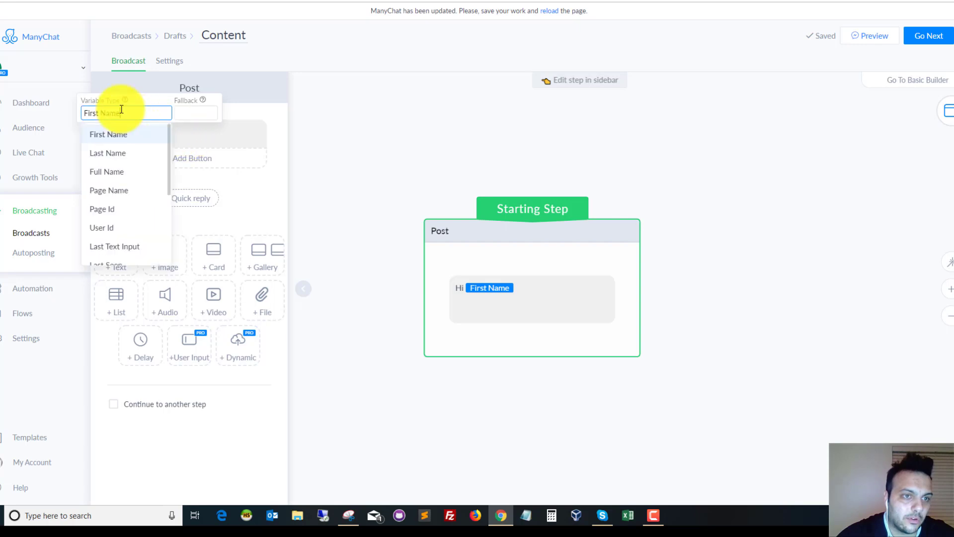
click(108, 133)
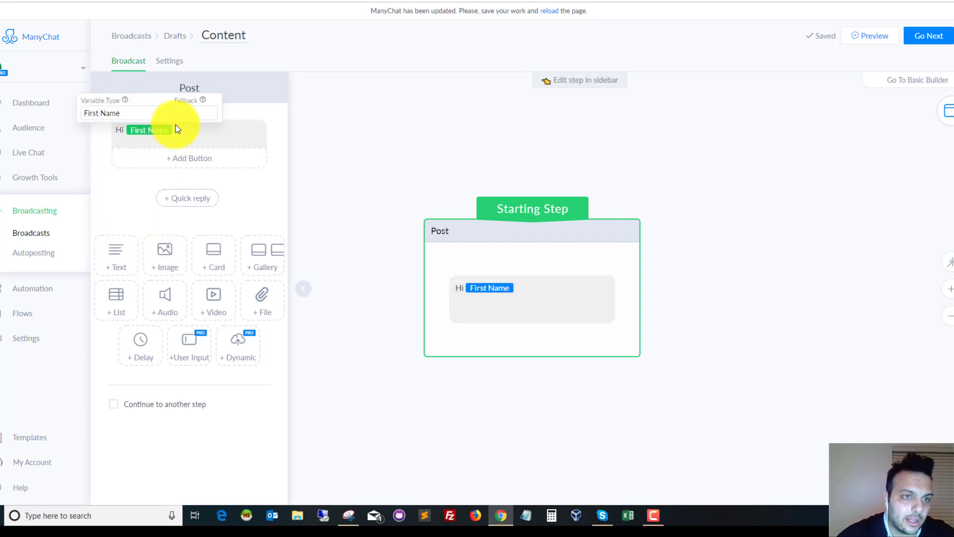
Add a comma after the First Name variable and write "What are you looking for?" below the greeting
click(181, 131)
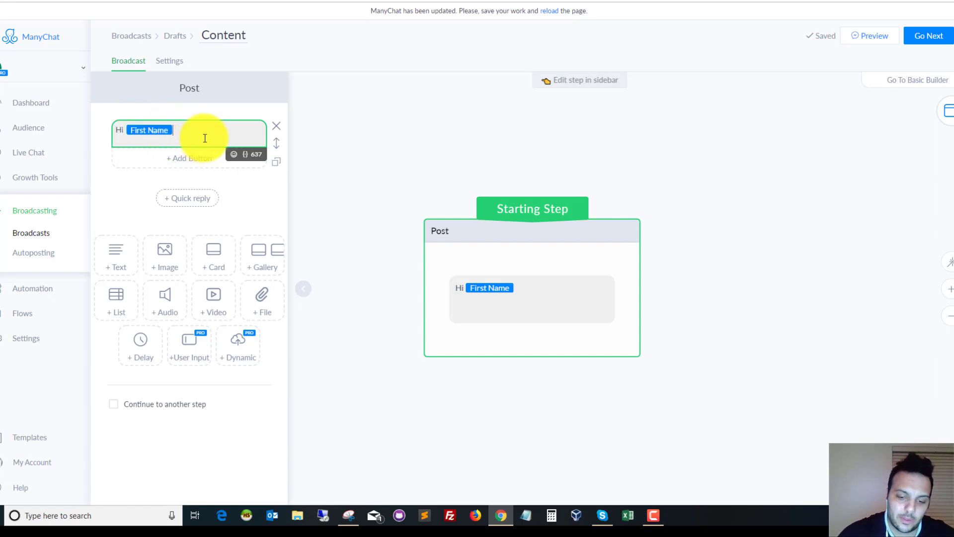
text(,)
key(Return)
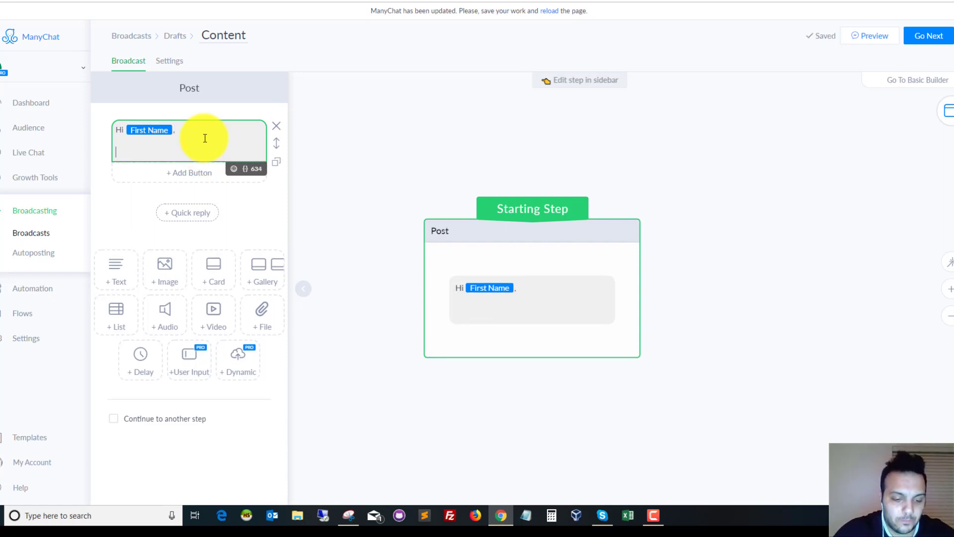
text(Wh)
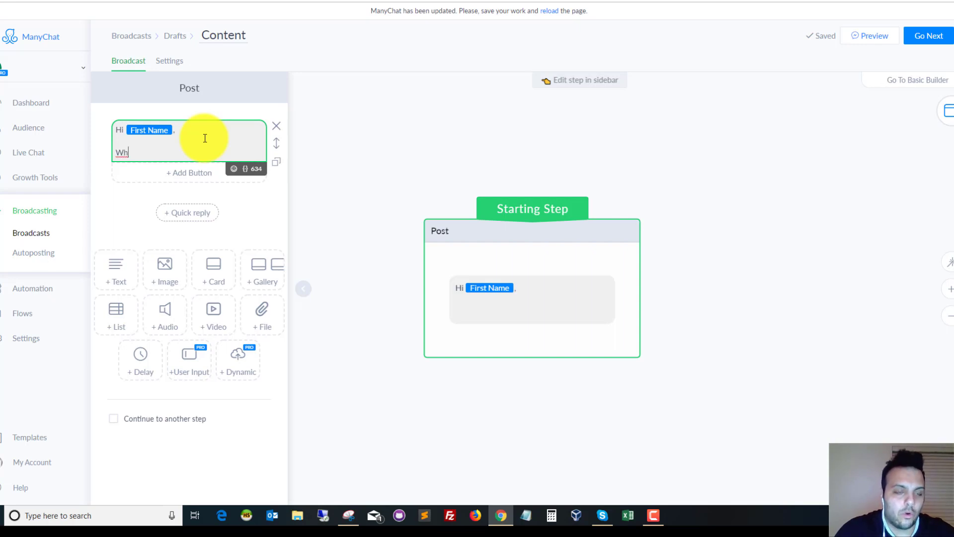
text(at are you)
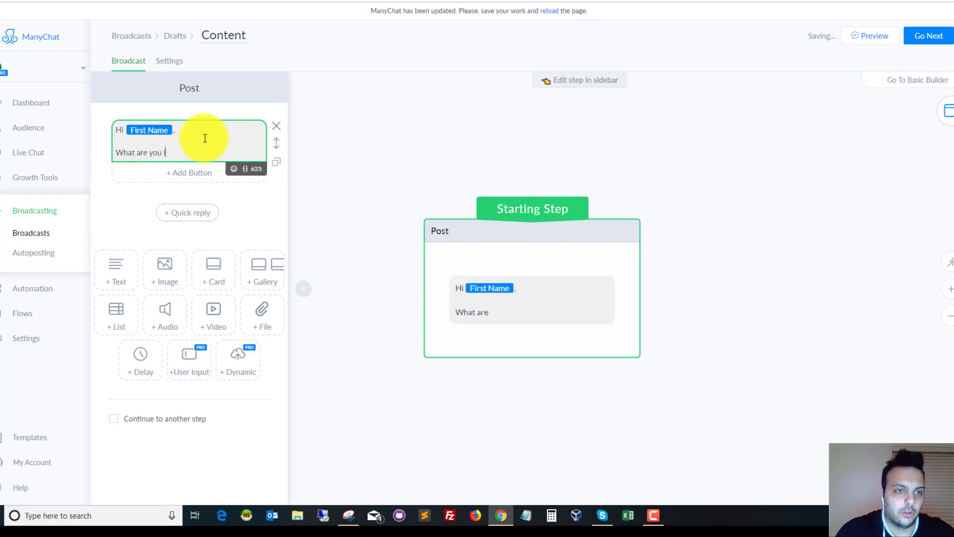
text( looking )
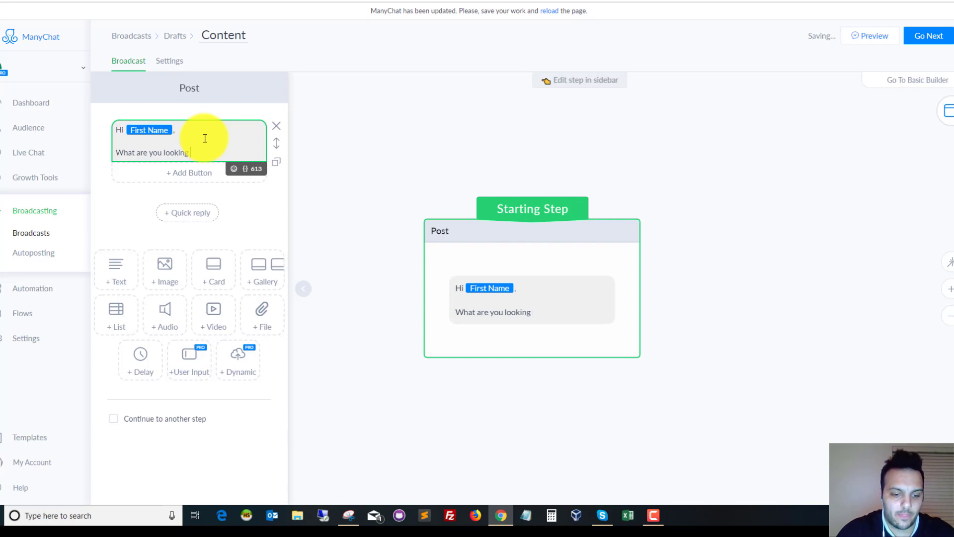
text(corr?)
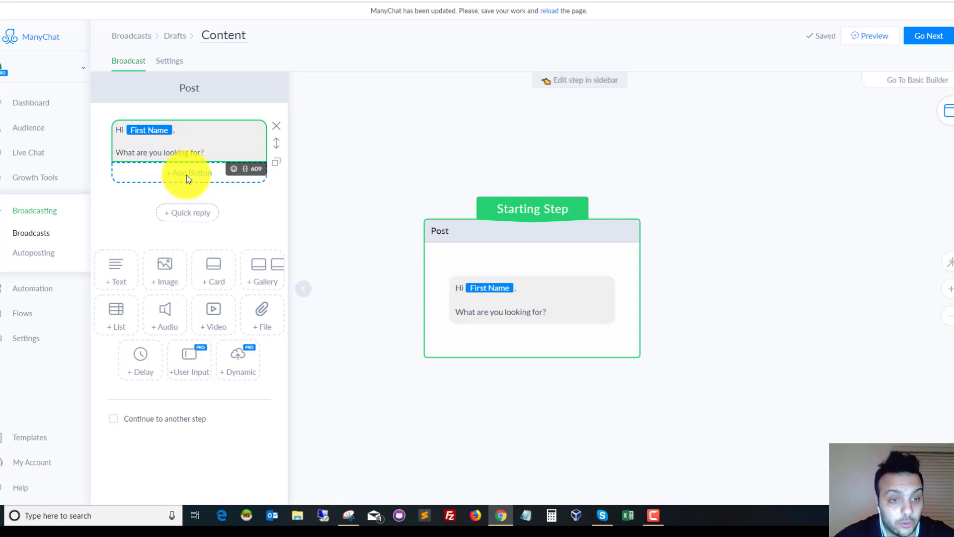
Add a button to the message titled "Ebook - Copy" with a red question mark emoji at the end
click(186, 175)
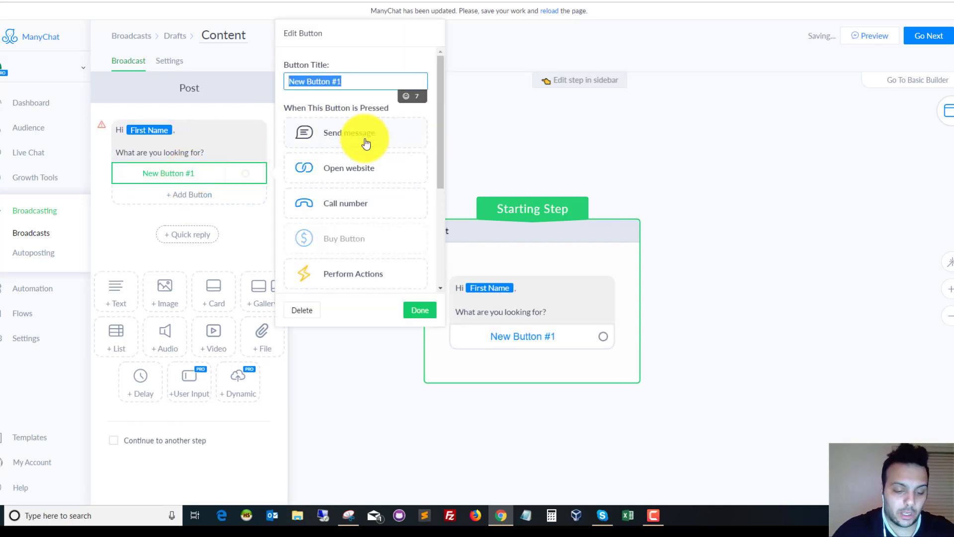
text(Ebo)
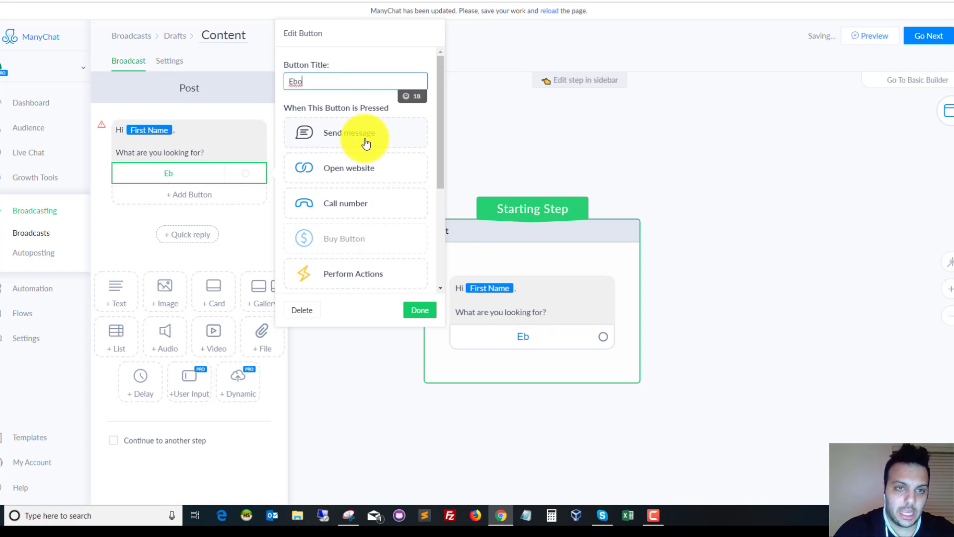
text(ok)
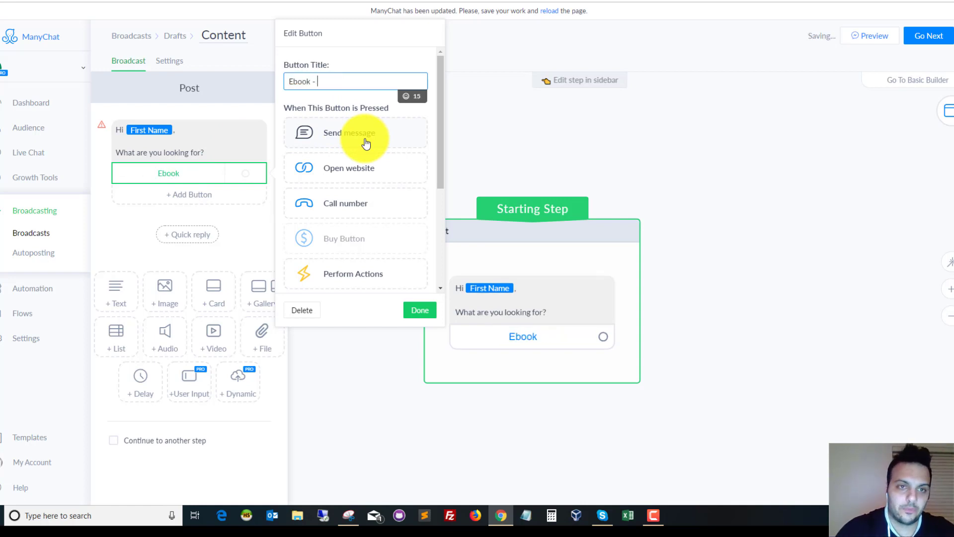
text( - Copy)
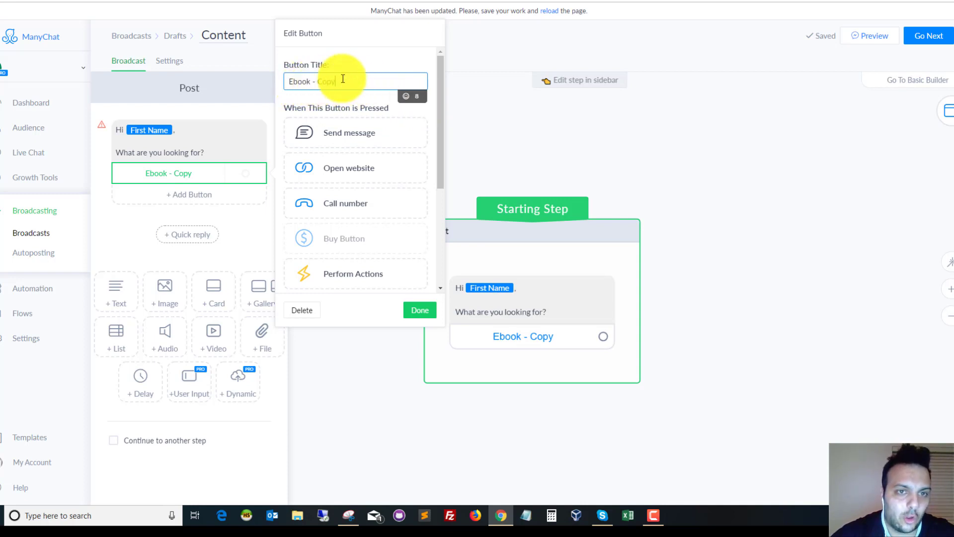
click(407, 100)
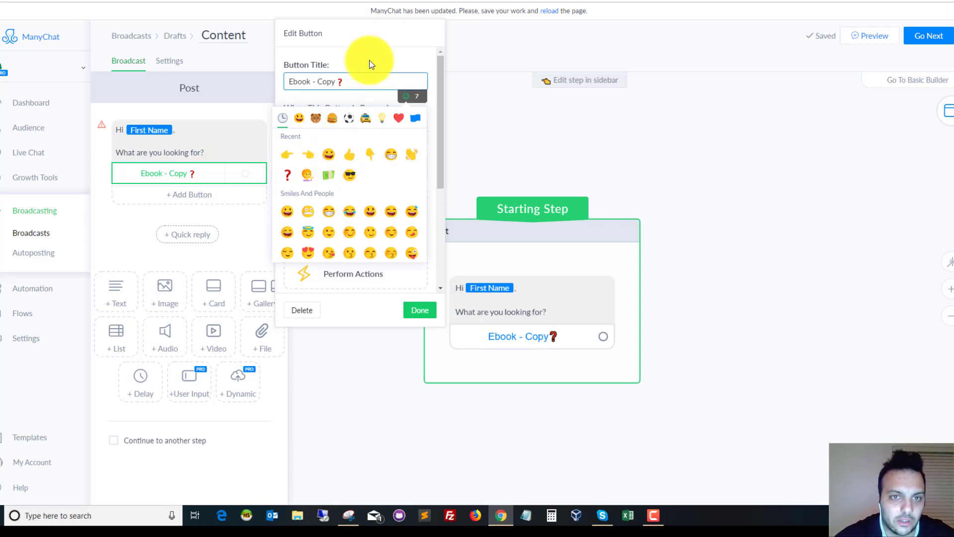
click(395, 63)
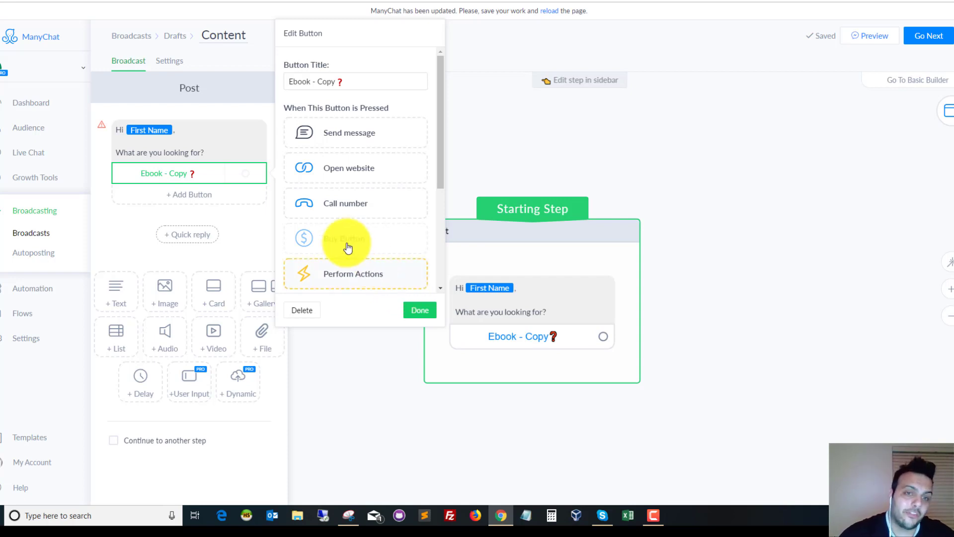
Set the Ebook - Copy button to Perform Actions and place the Actions step to the upper right of the Post step
drag(441, 124, 443, 91)
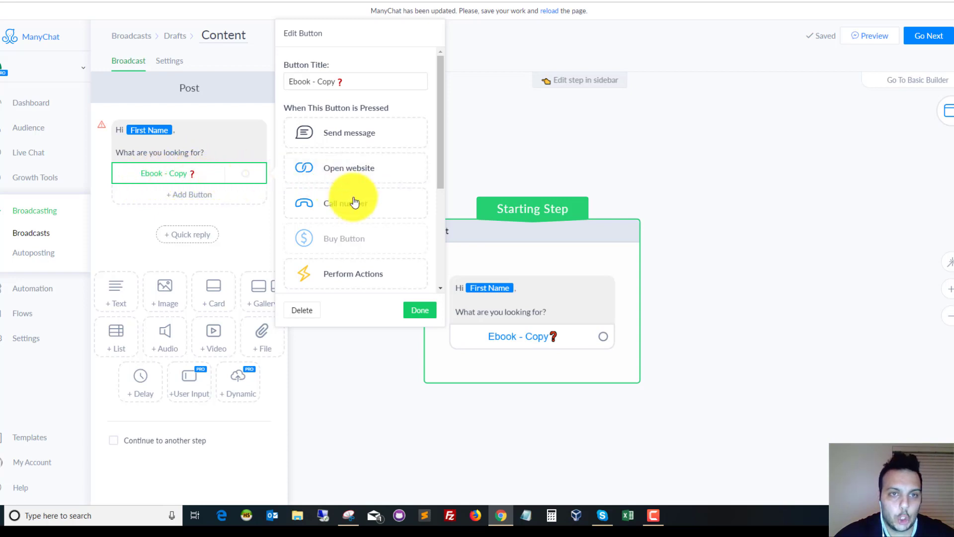
click(340, 273)
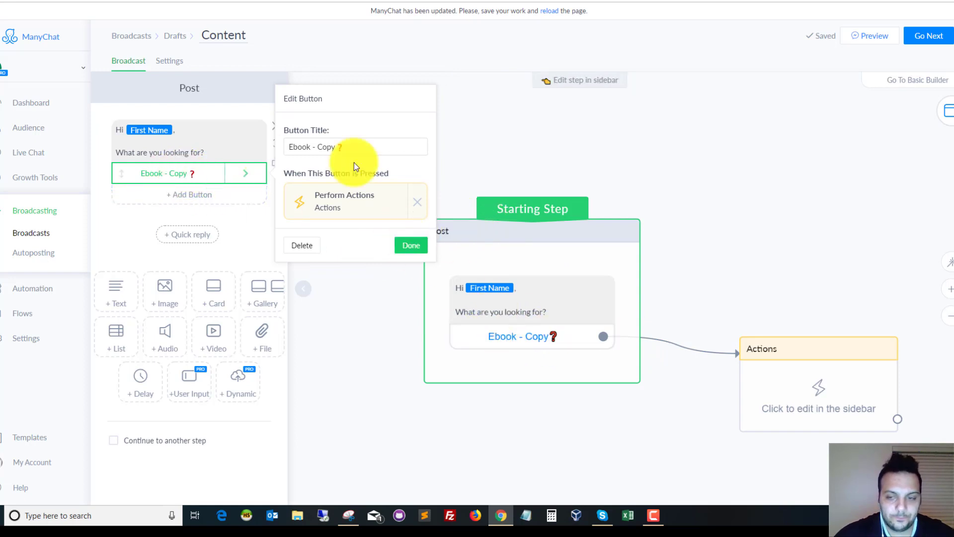
drag(855, 381, 785, 190)
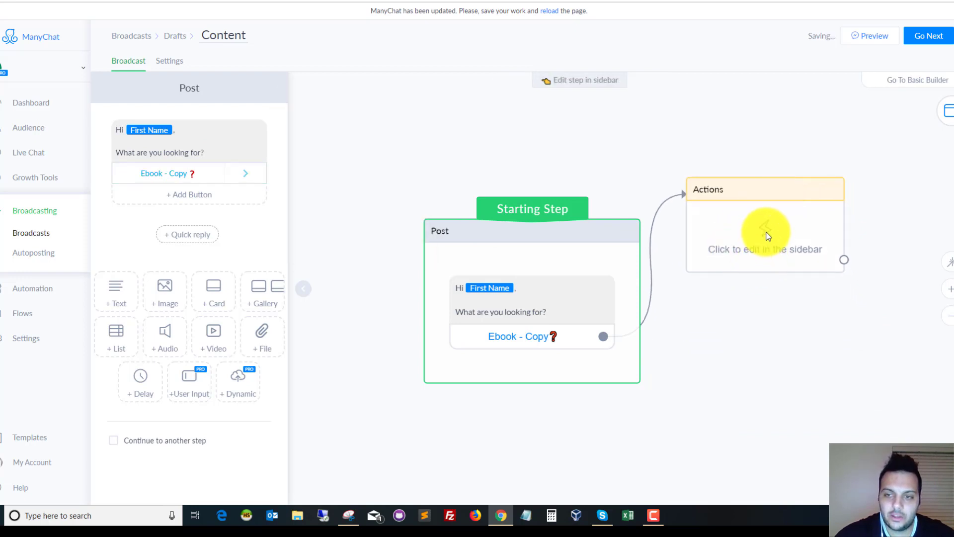
Give the Actions step an Add Tag action with a newly created tag "ebook"
click(761, 250)
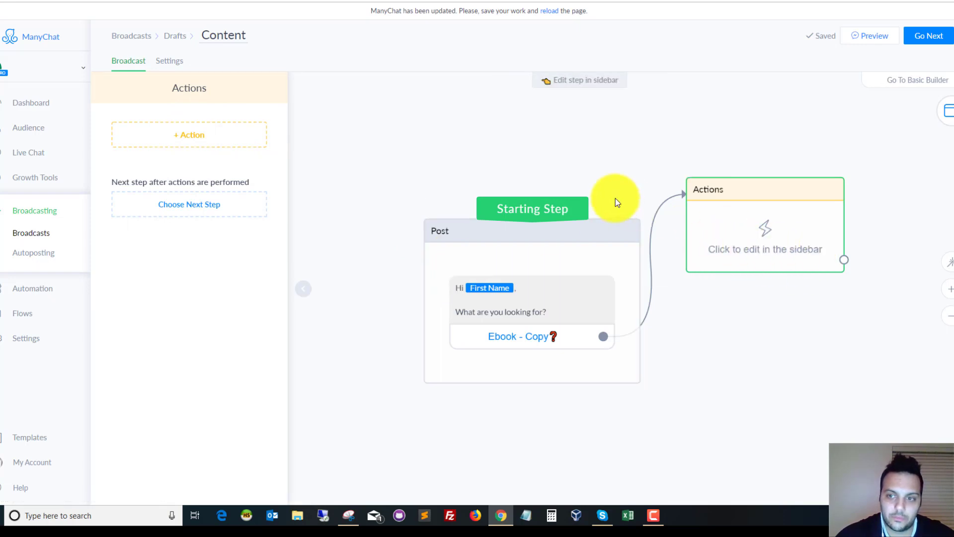
click(187, 142)
click(140, 158)
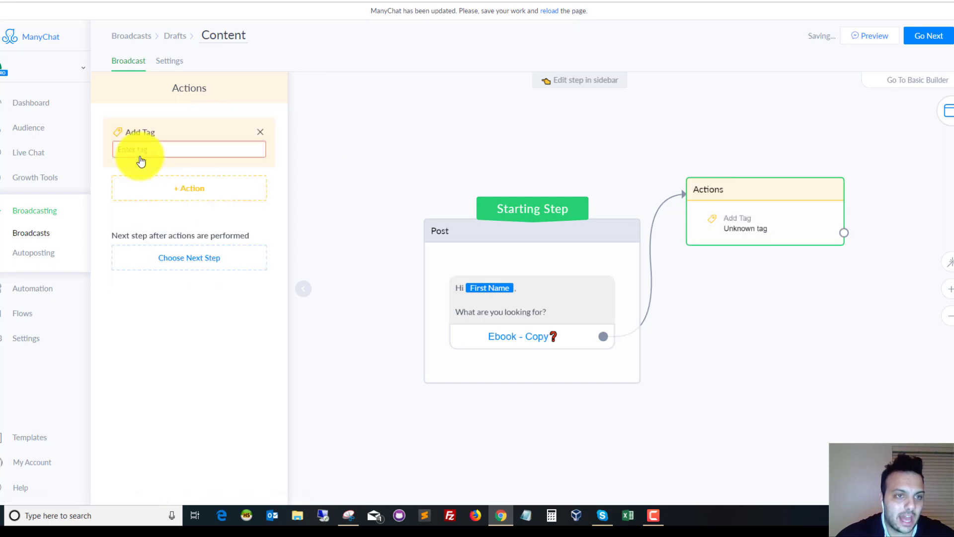
click(149, 152)
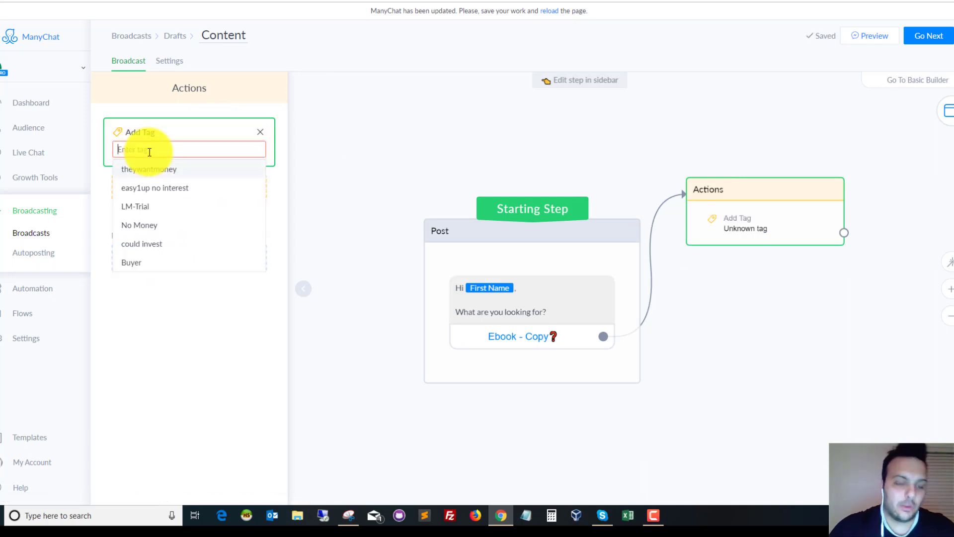
text(ebook)
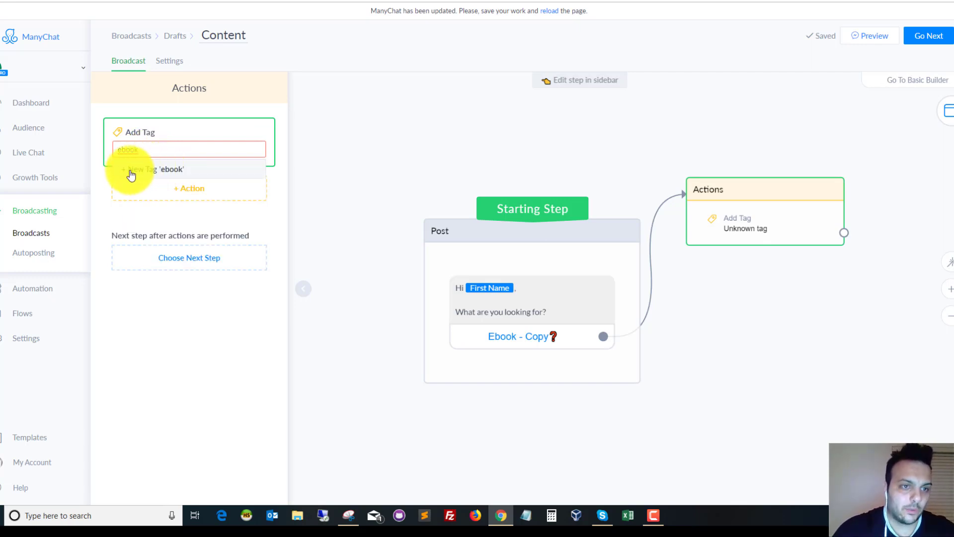
click(168, 174)
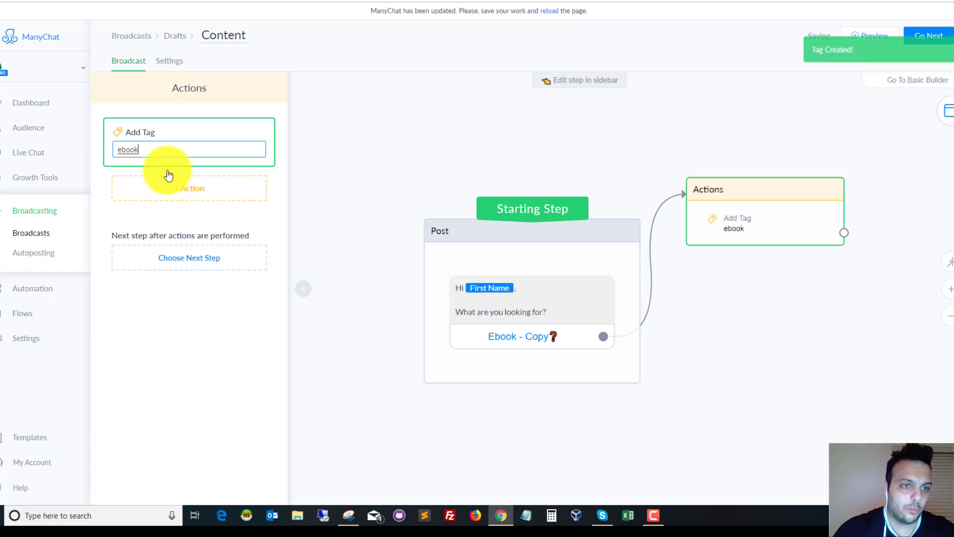
Rearrange the flow by moving the Post step up and left on the canvas and the Actions step closer beside it
click(332, 145)
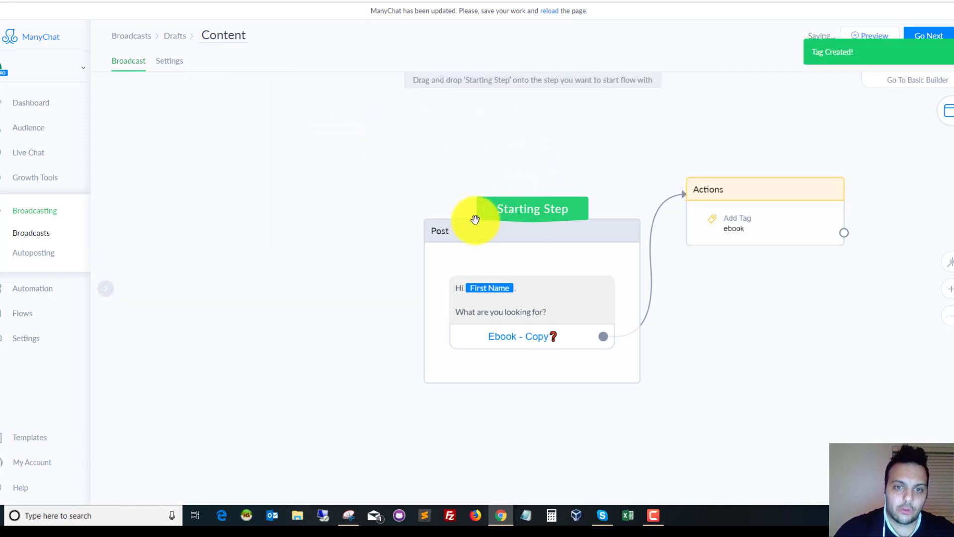
drag(458, 230, 313, 122)
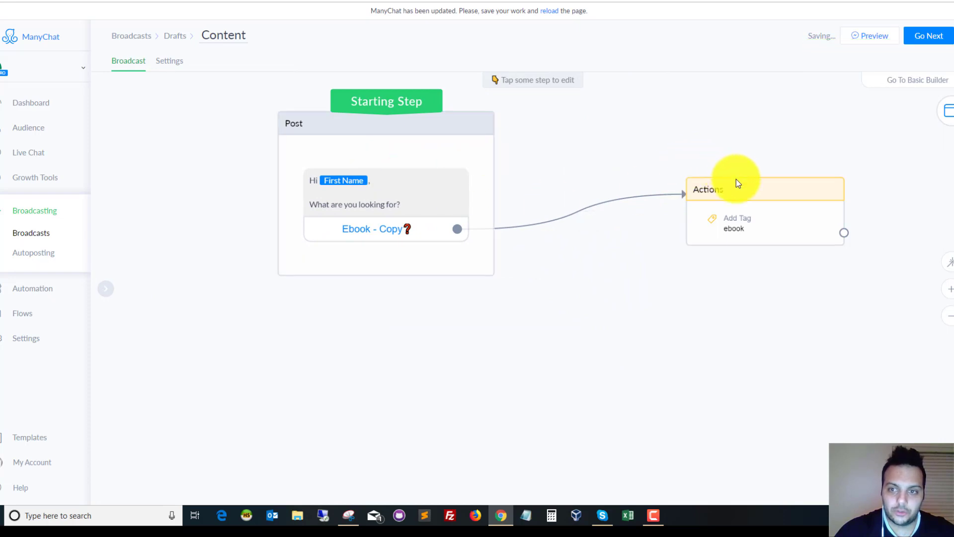
drag(737, 183, 597, 127)
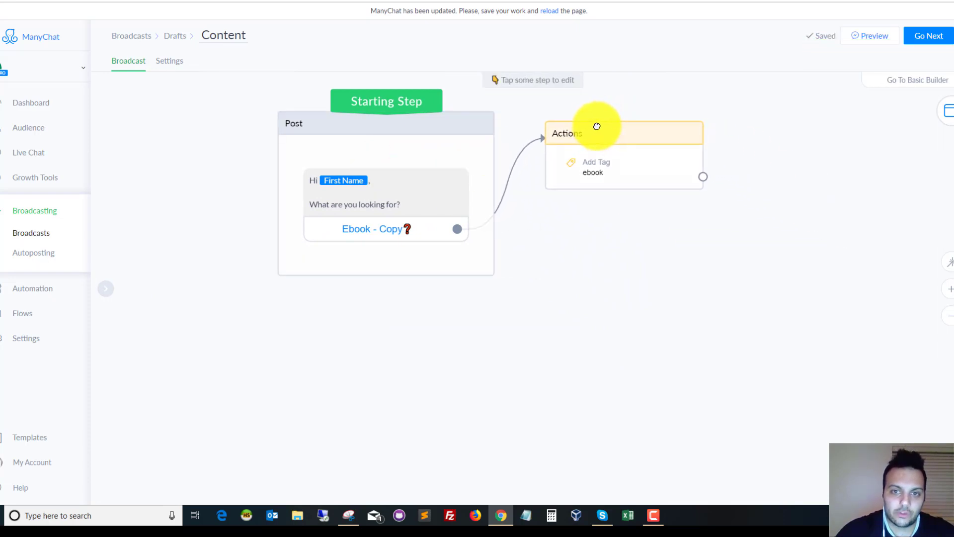
Connect a new Send Message step to the output of the ebook Actions step, placing it just below
click(422, 155)
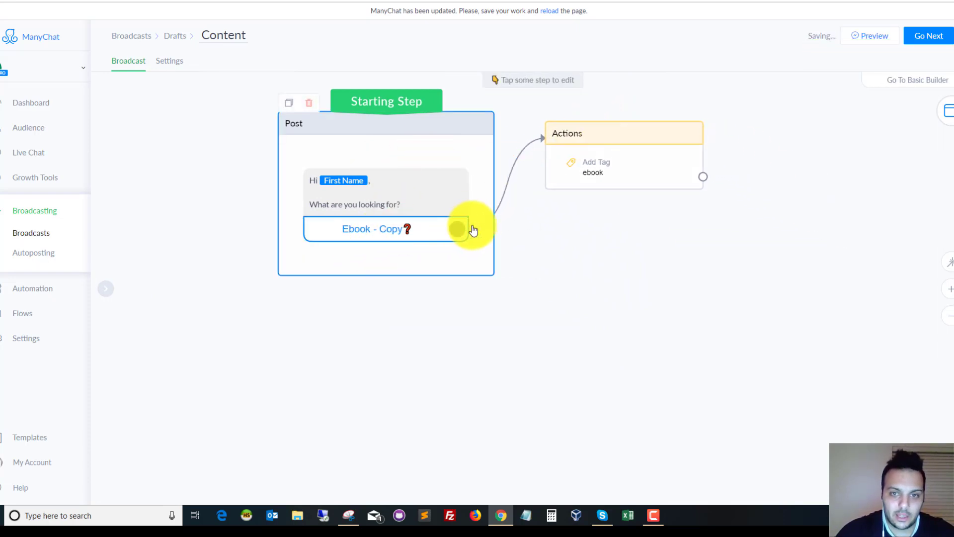
click(605, 151)
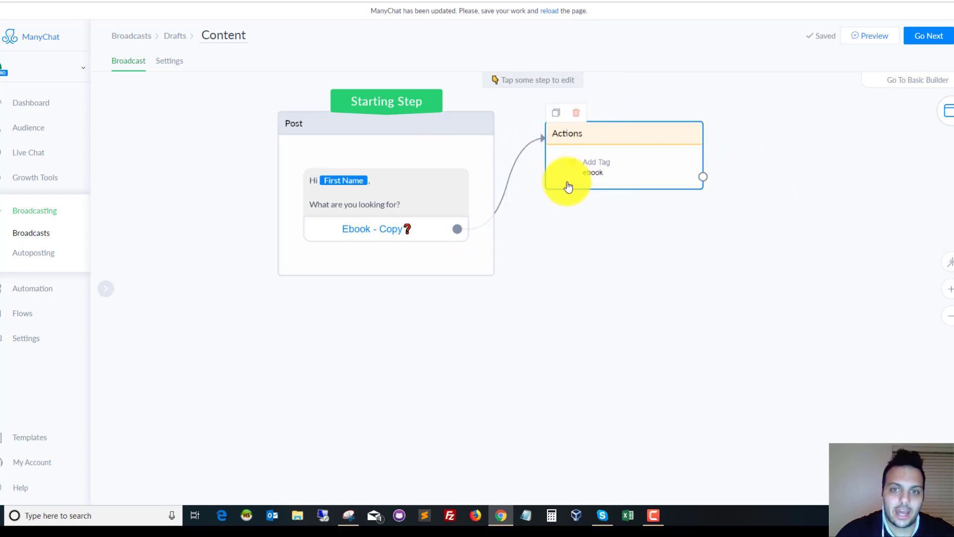
click(704, 177)
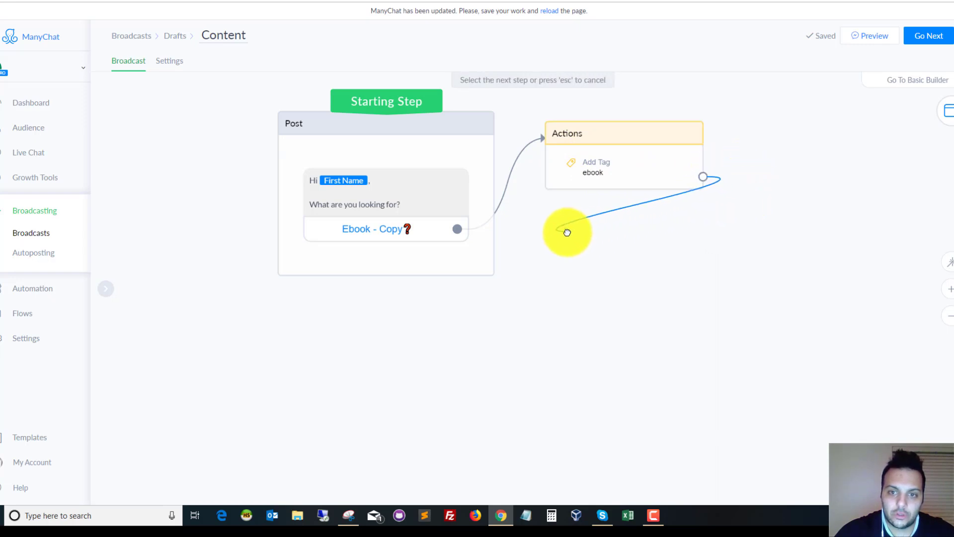
click(568, 241)
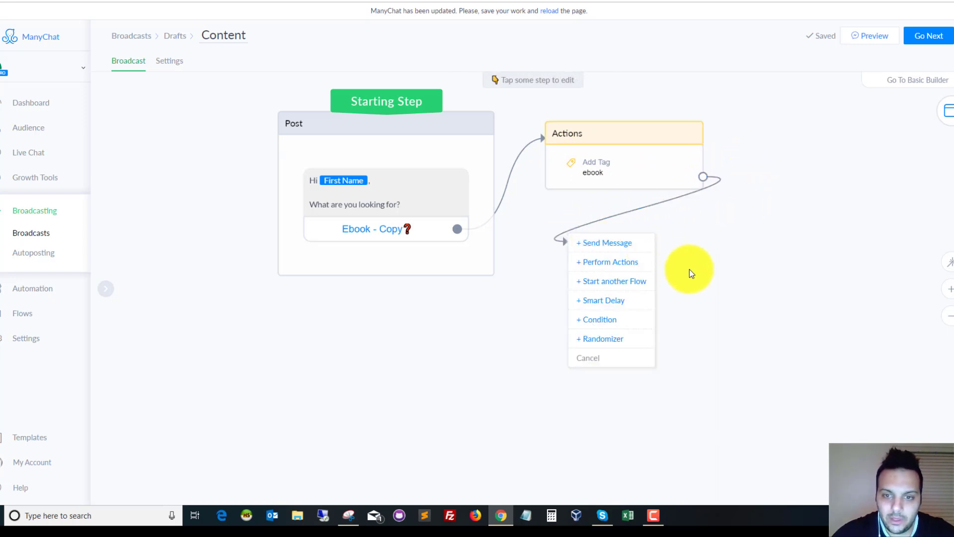
click(590, 246)
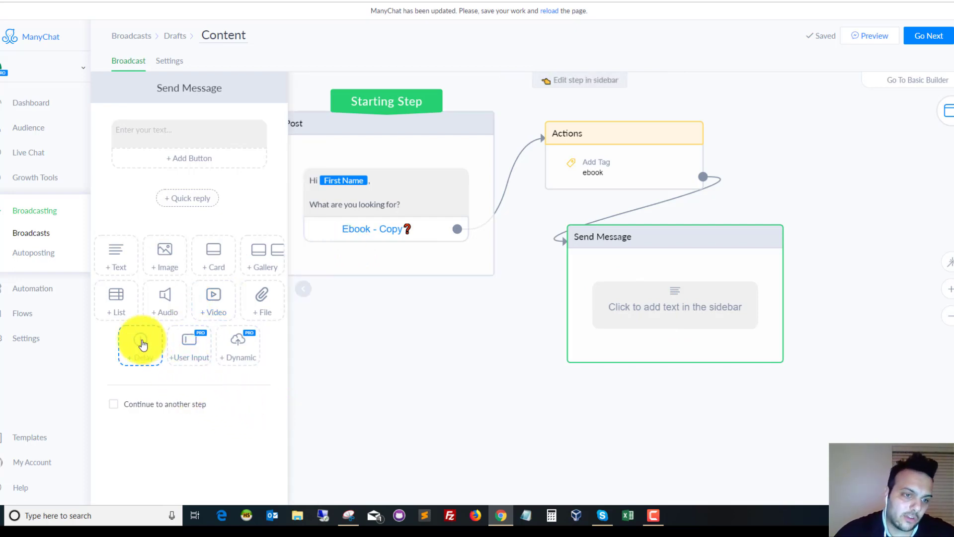
Insert a 3-second typing delay above the empty text block in the Send Message step
drag(140, 345, 140, 117)
drag(145, 123, 144, 123)
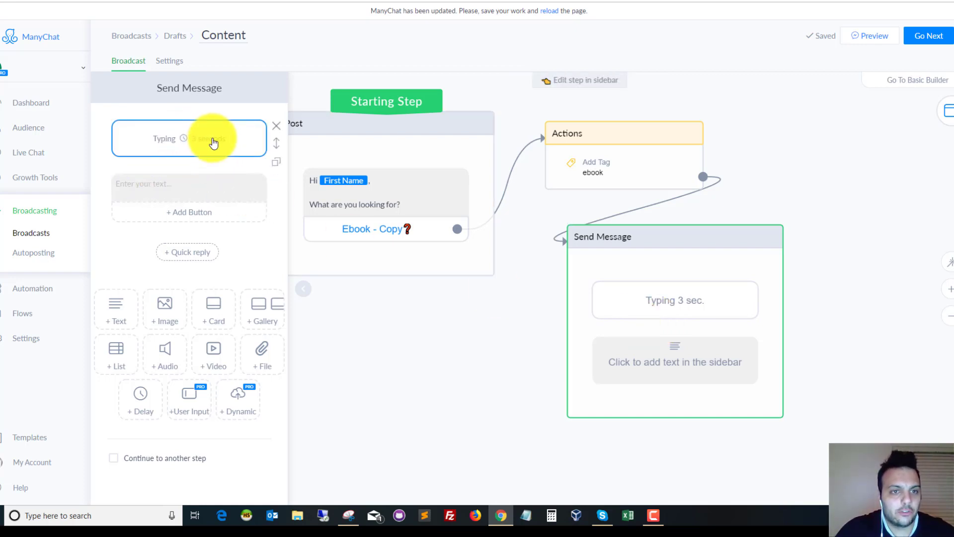
click(241, 139)
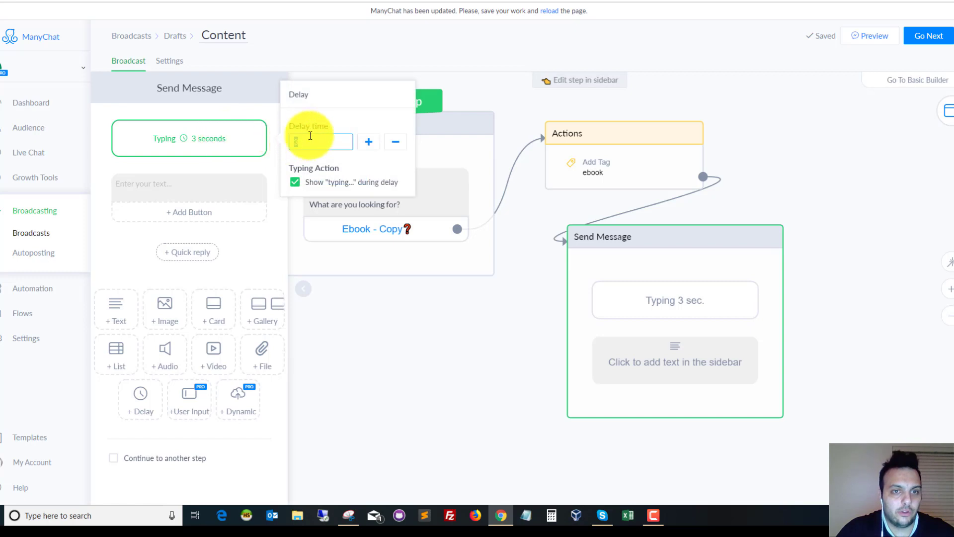
click(368, 144)
click(368, 144)
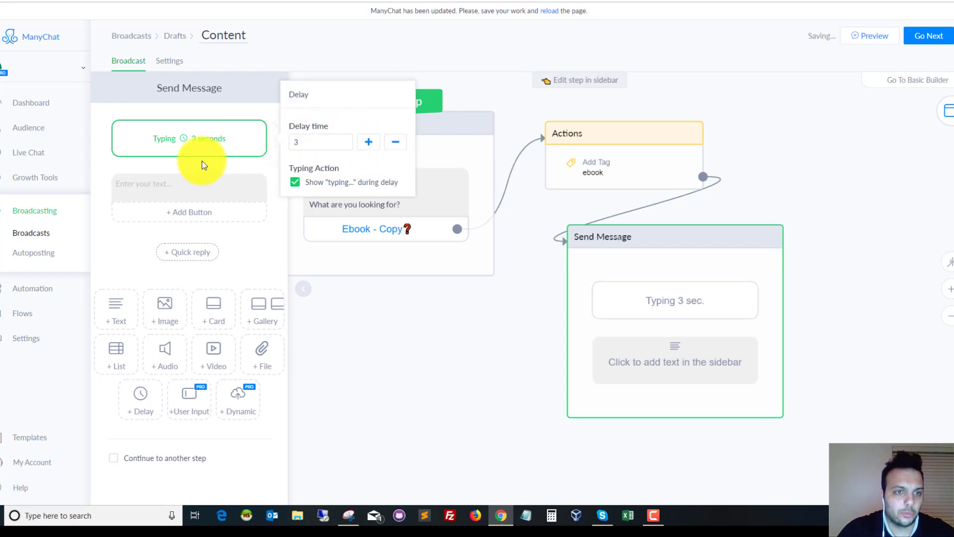
click(162, 165)
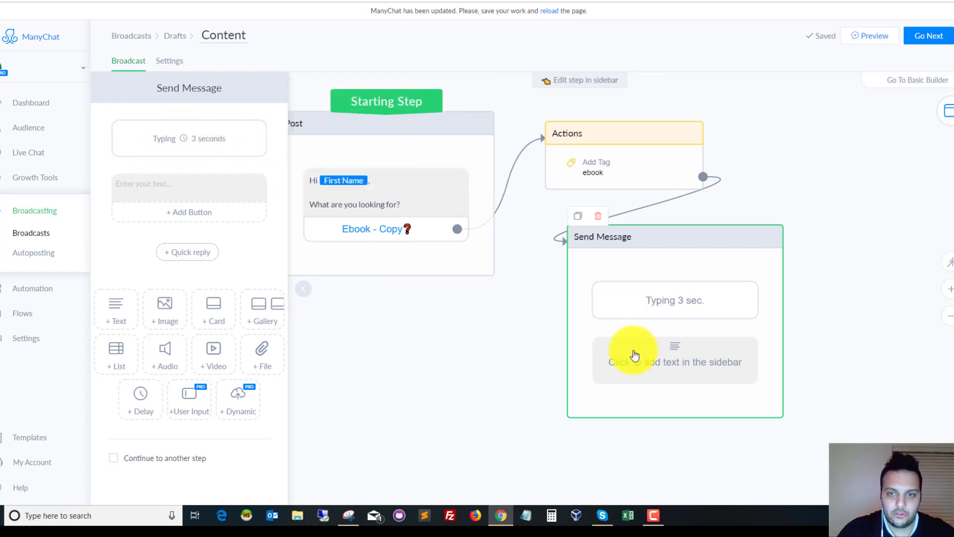
Write the Send Message text as "Awesome, click the button below you download your ebook."
click(185, 183)
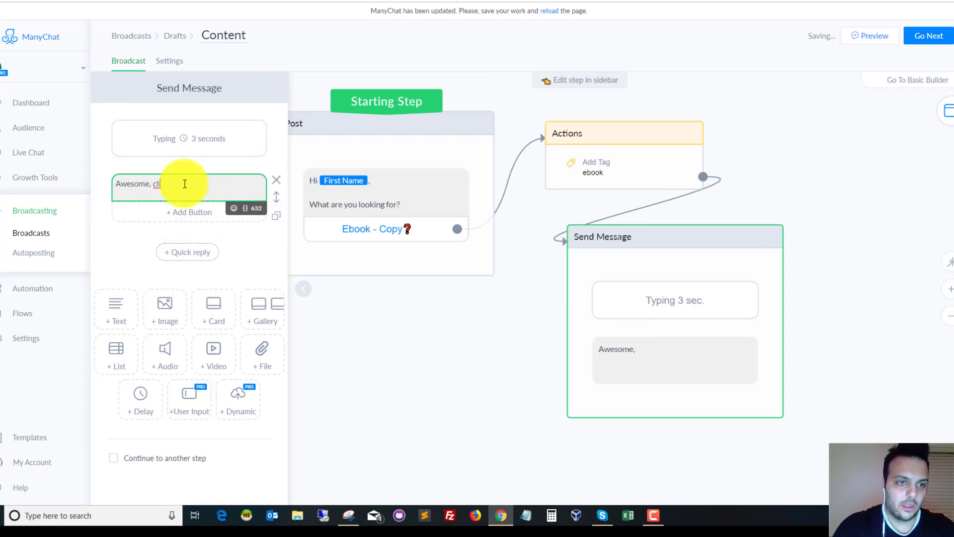
text(Awesome, click the button )
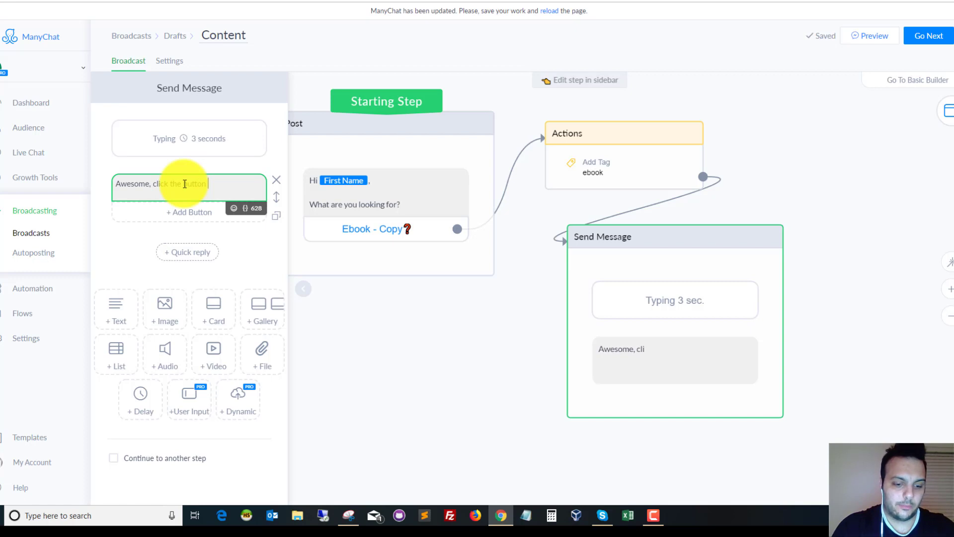
text(below you)
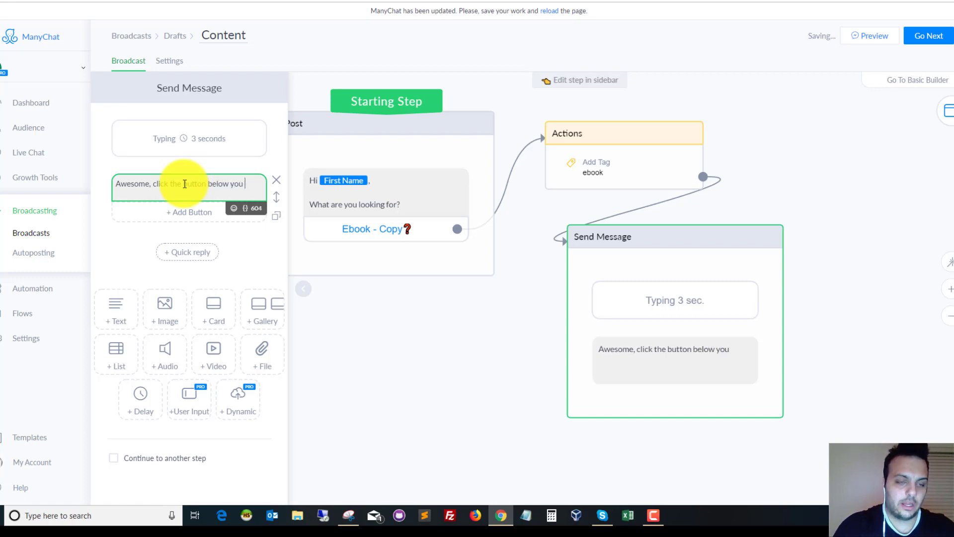
text( downlo)
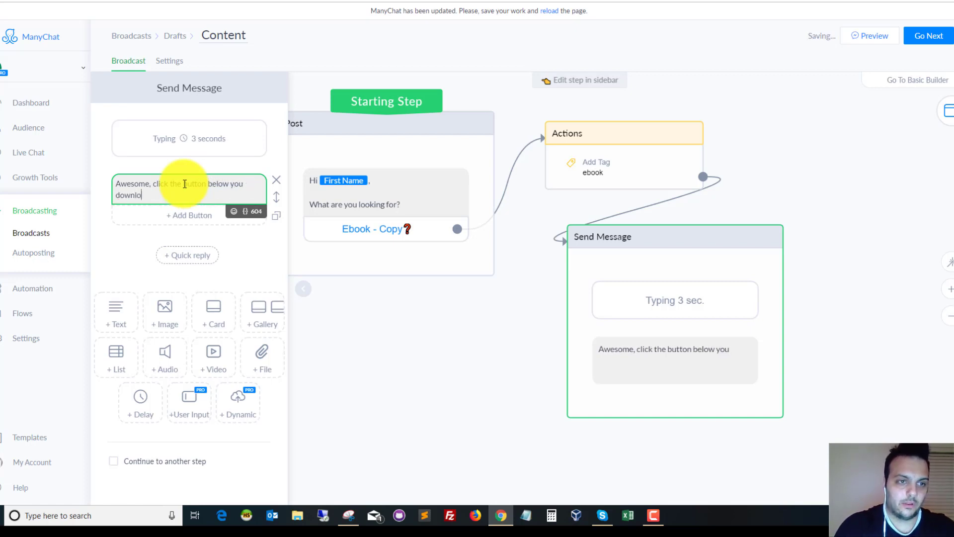
text(ad your ebo)
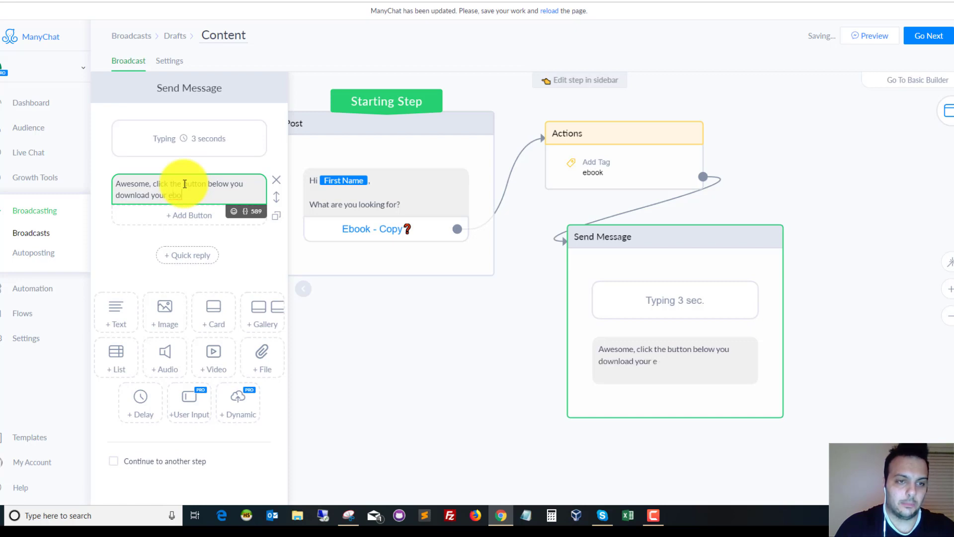
text(ok.)
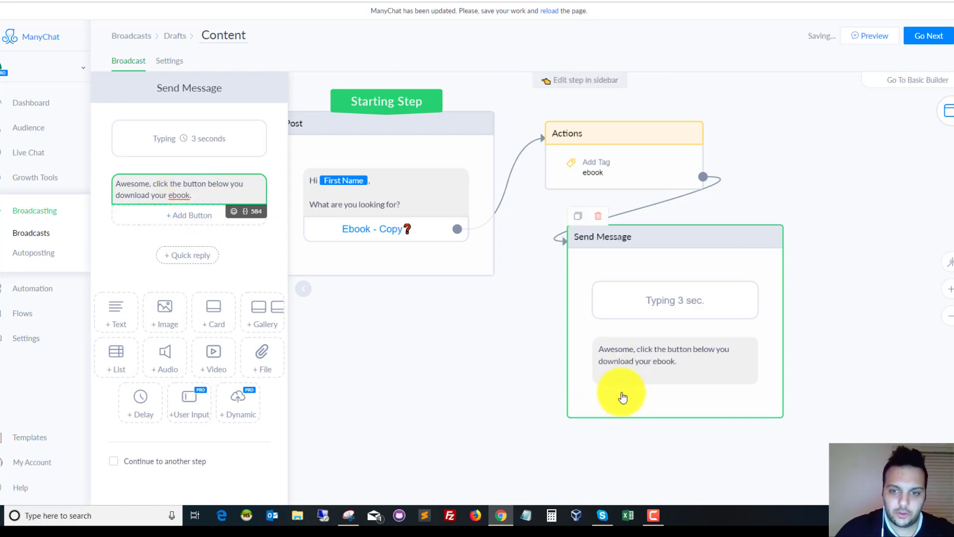
click(188, 217)
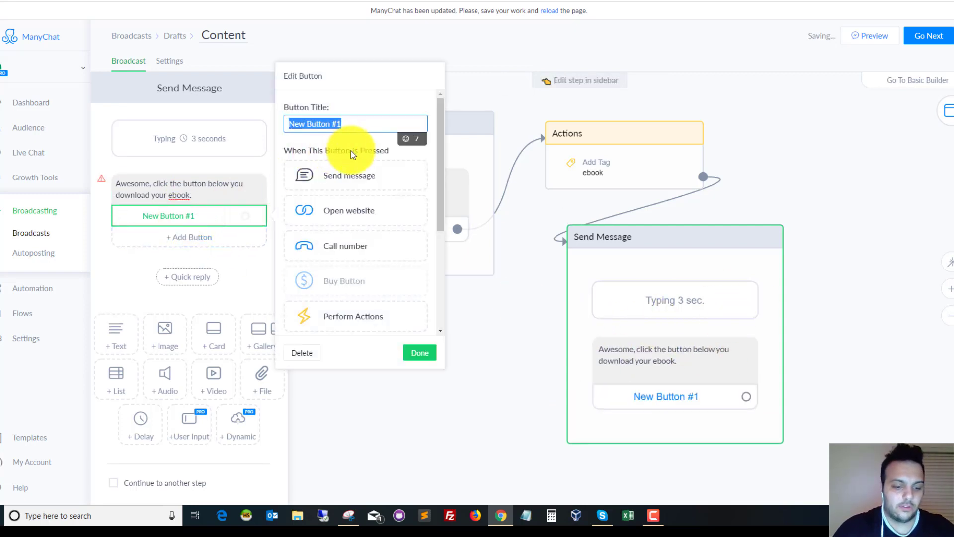
text(Download N)
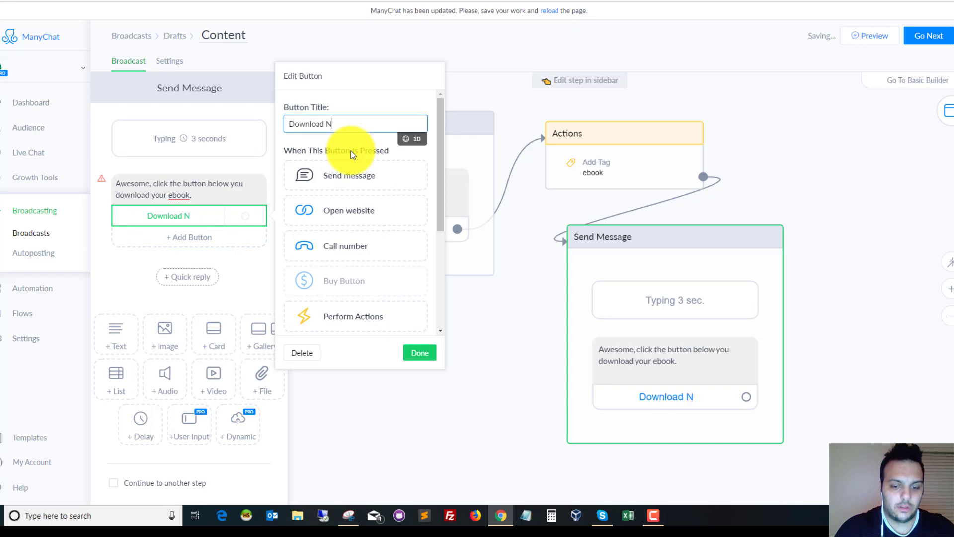
text(ow)
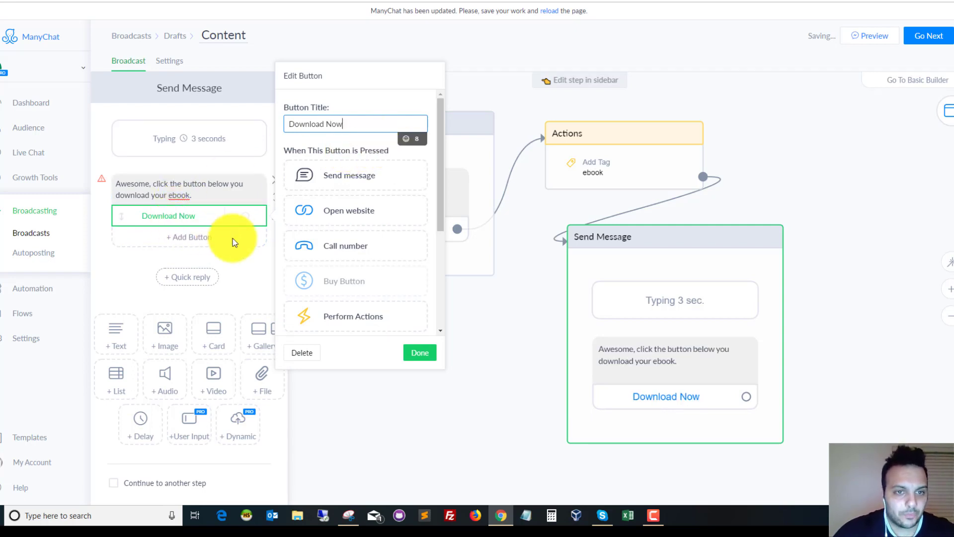
click(352, 215)
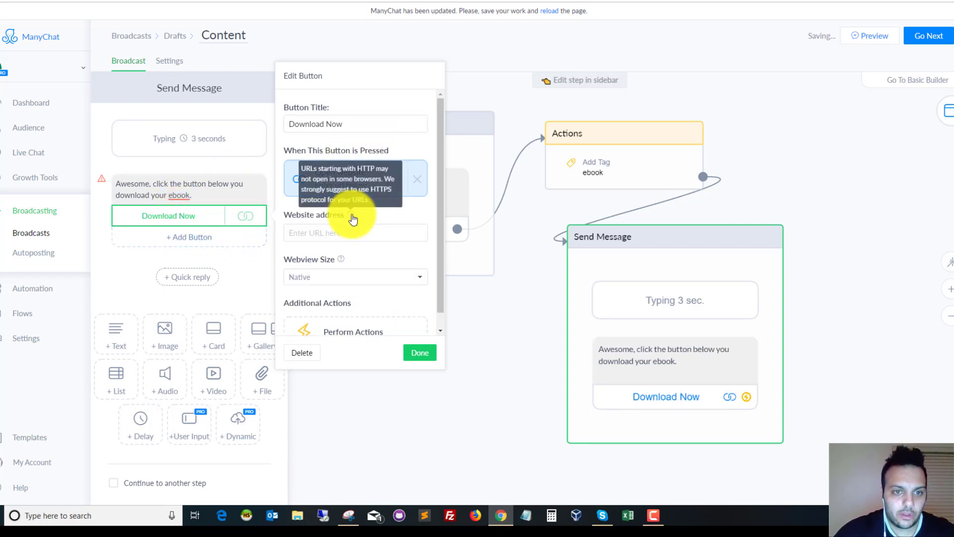
click(342, 233)
text(http)
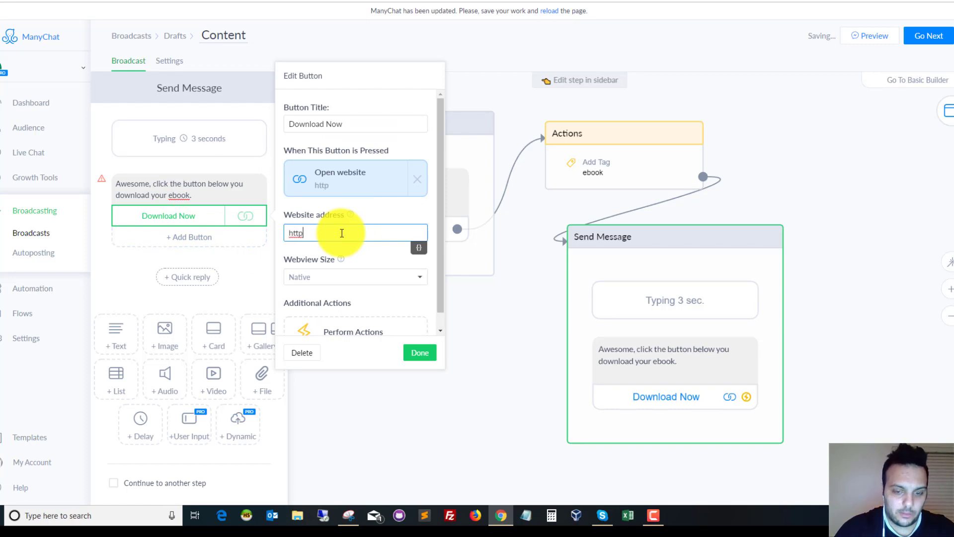
text(://www.google.com)
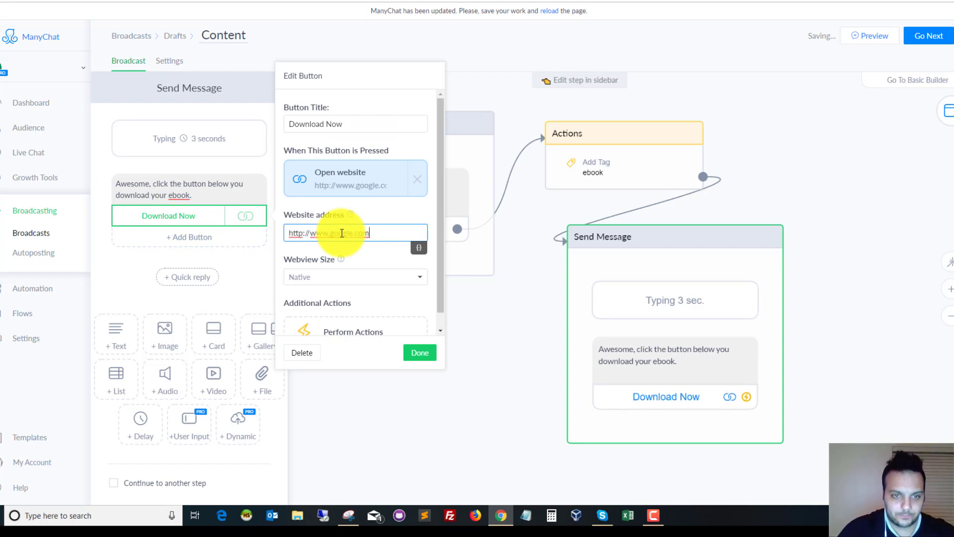
click(416, 355)
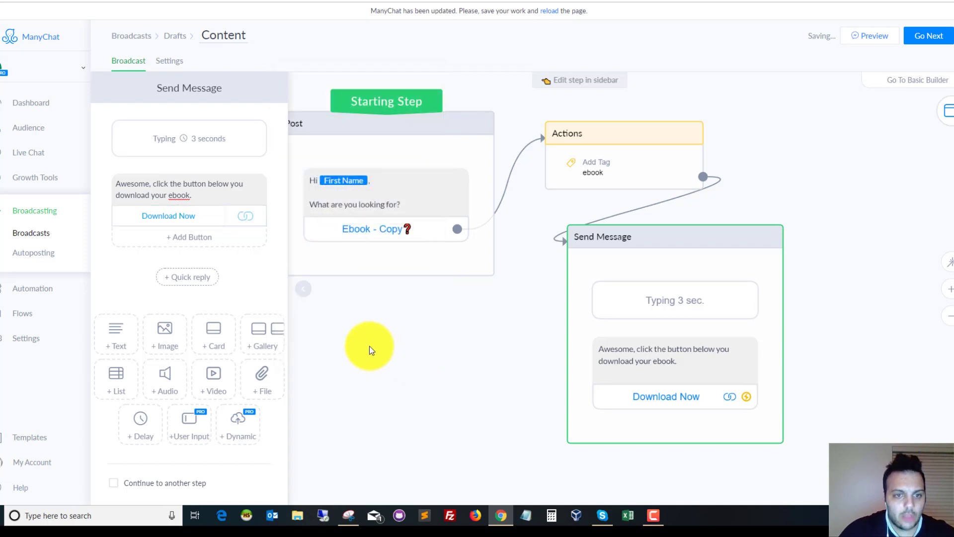
Spread out the flow by moving the Post and Actions steps left and the Send Message step to the right of Actions
click(484, 357)
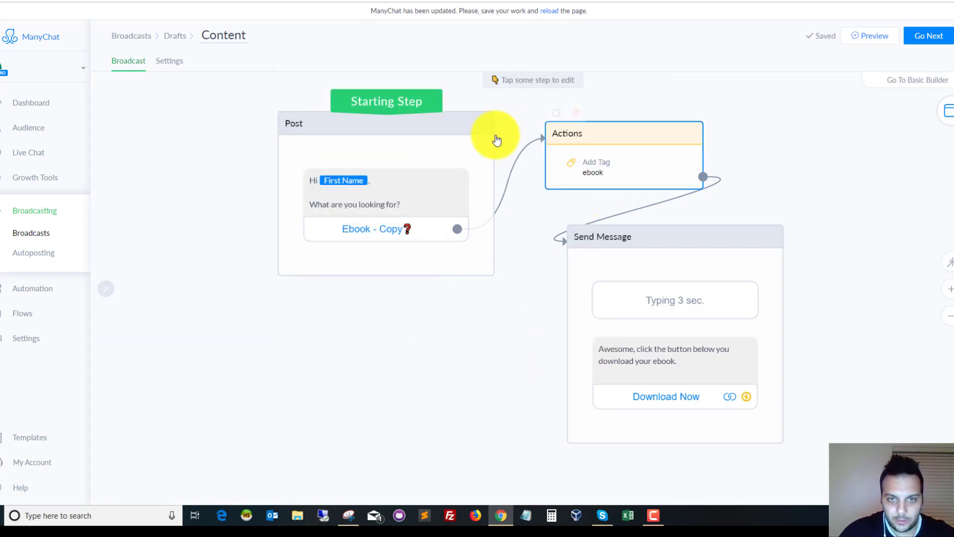
drag(458, 132, 383, 129)
drag(606, 127, 553, 126)
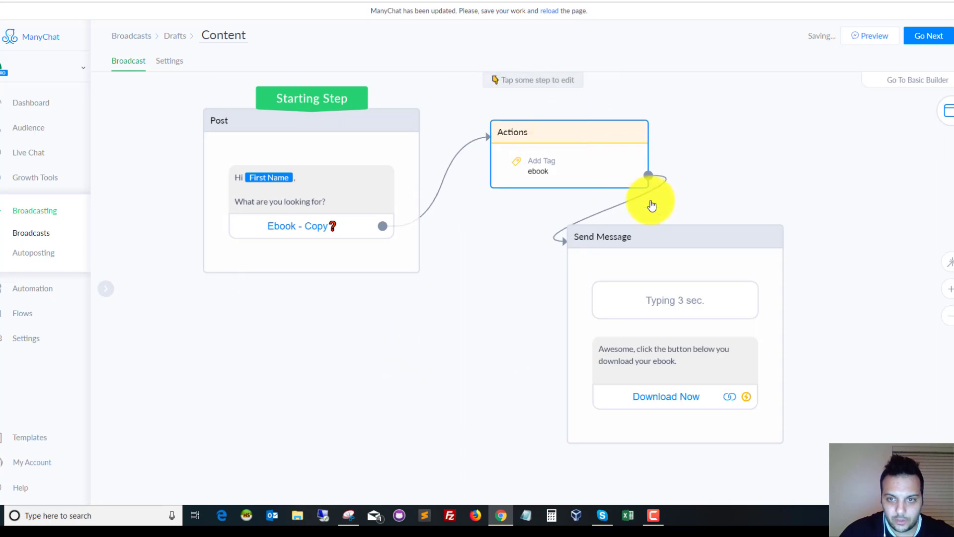
drag(666, 230, 806, 210)
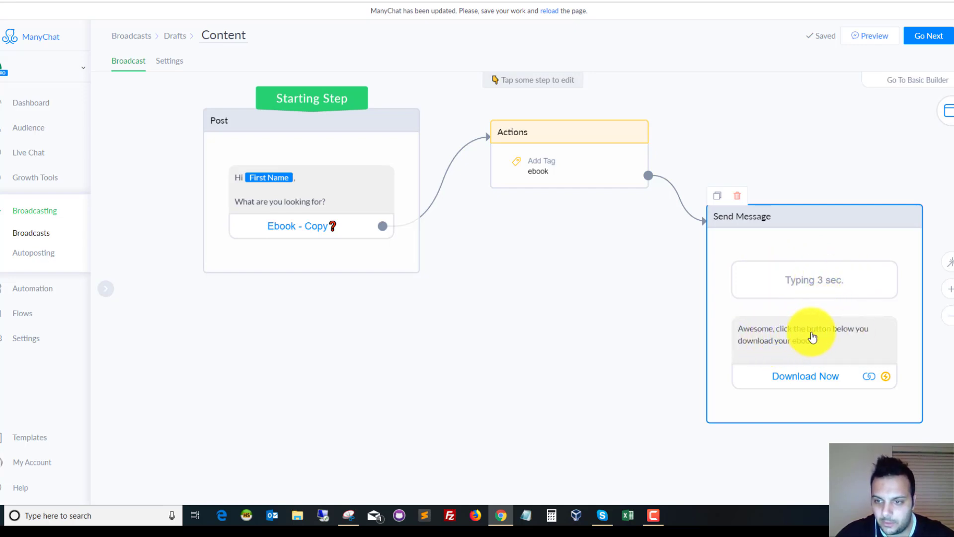
Correct the message text to "Awesome, click the button below to download your ebook." and check the Download Now button's settings
click(870, 331)
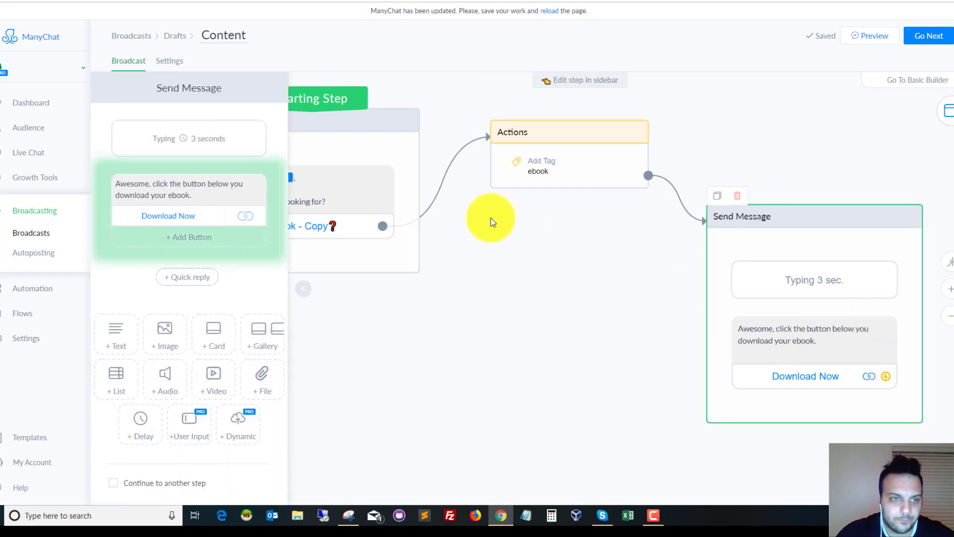
click(246, 183)
key(BackSpace)
key(BackSpace)
key(BackSpace)
key(BackSpace)
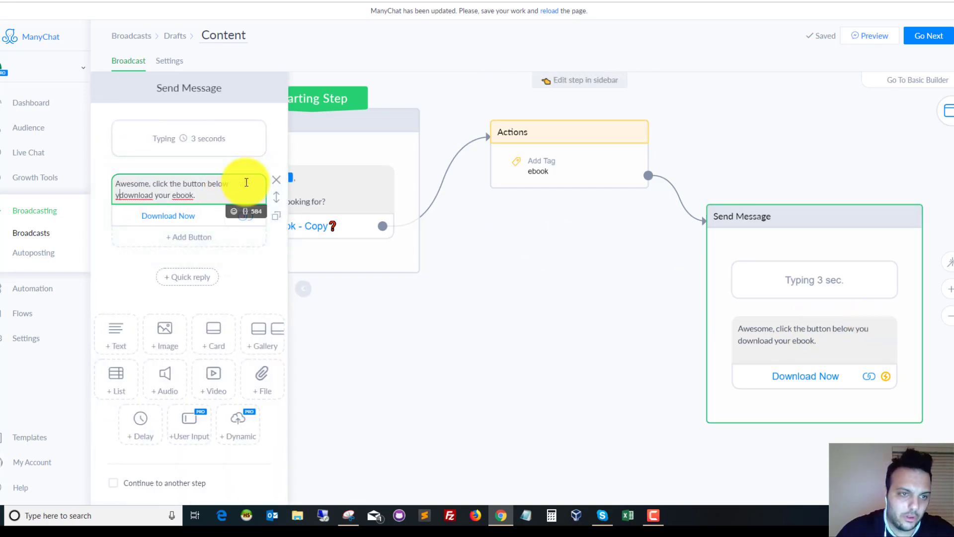
text(to)
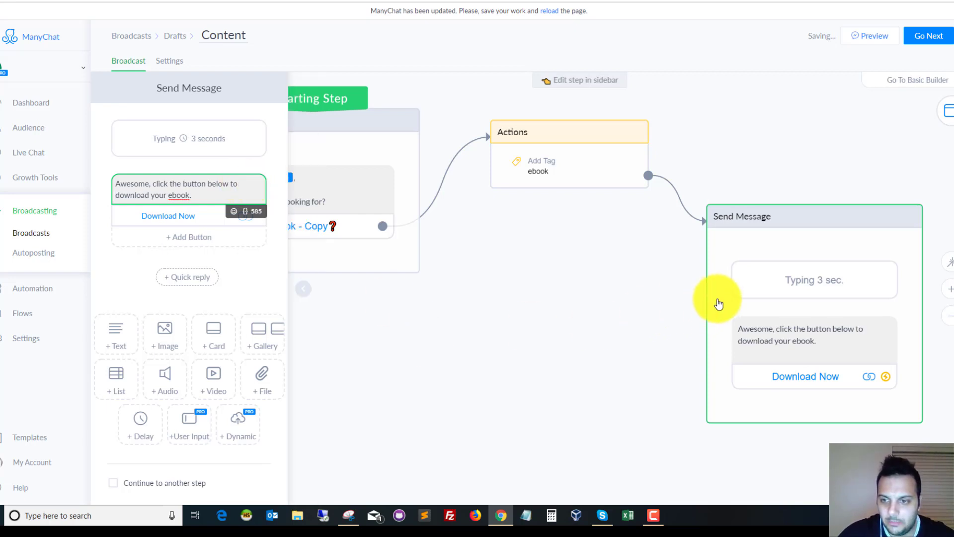
click(811, 380)
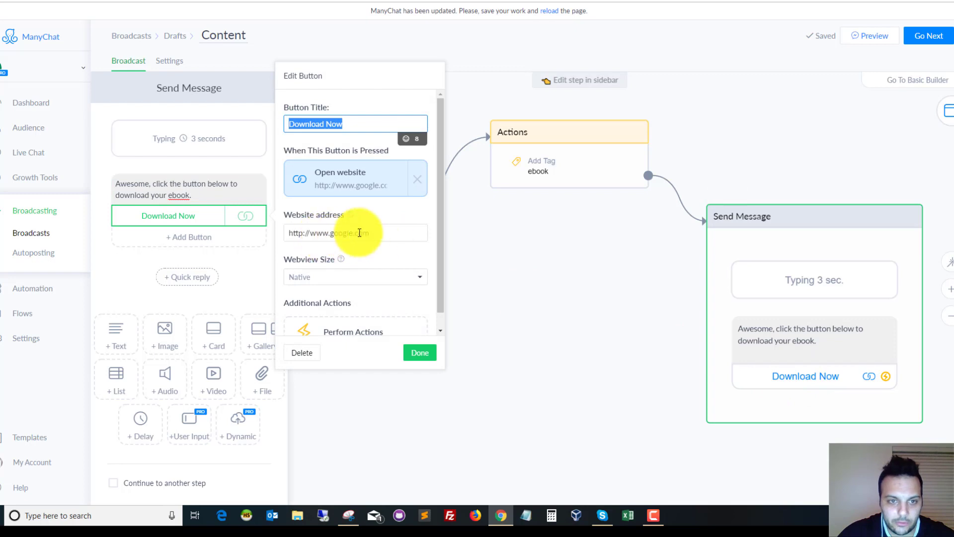
click(419, 354)
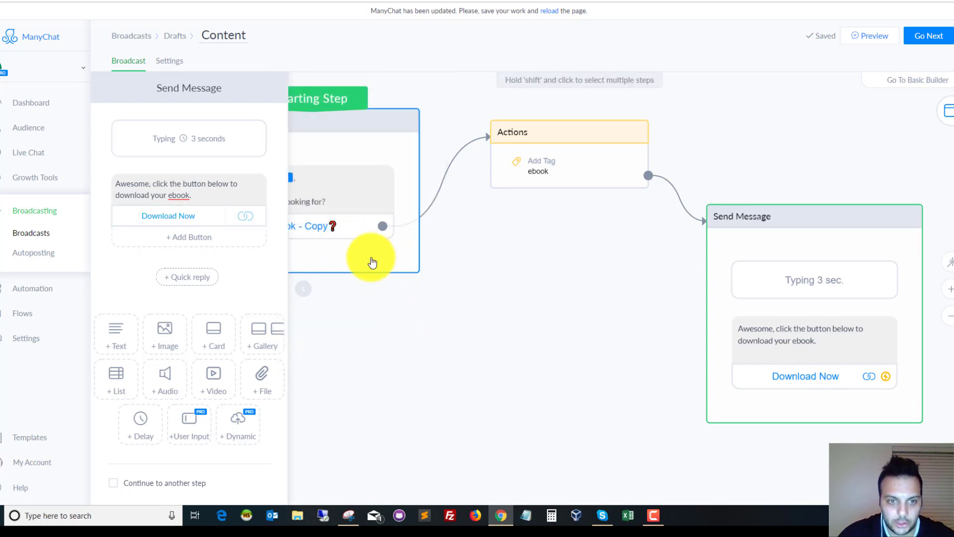
click(348, 327)
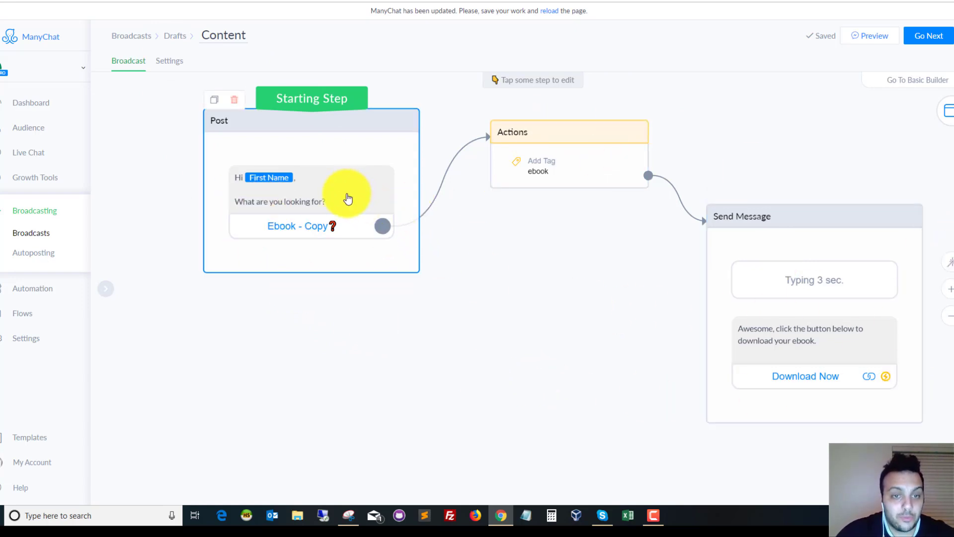
Add a second button titled "Search Google" with a thumbs-up emoji under the Post message
click(347, 199)
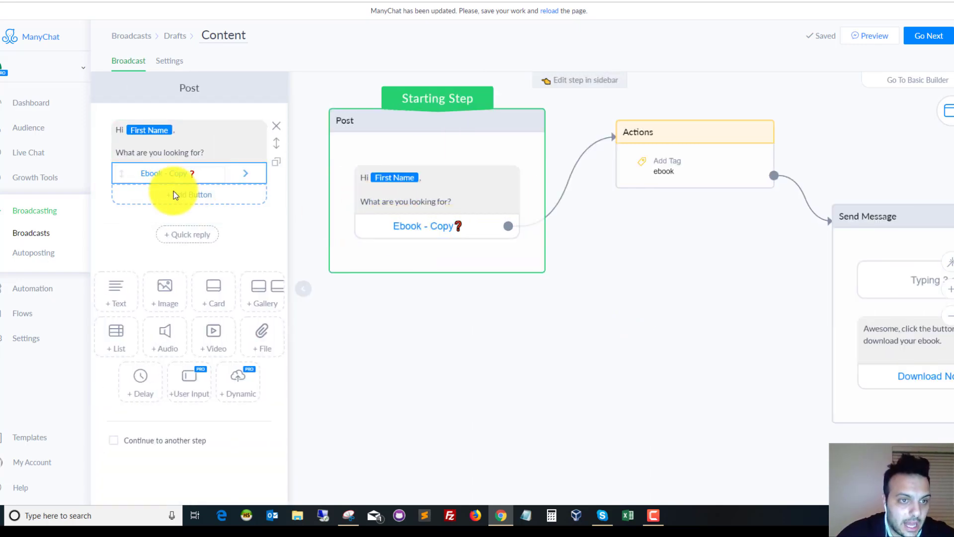
click(199, 196)
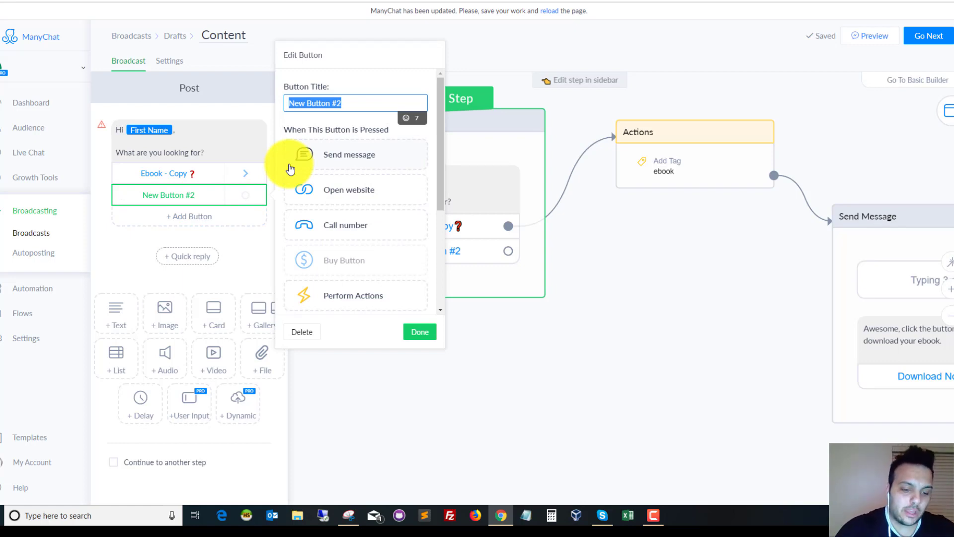
text(Search G)
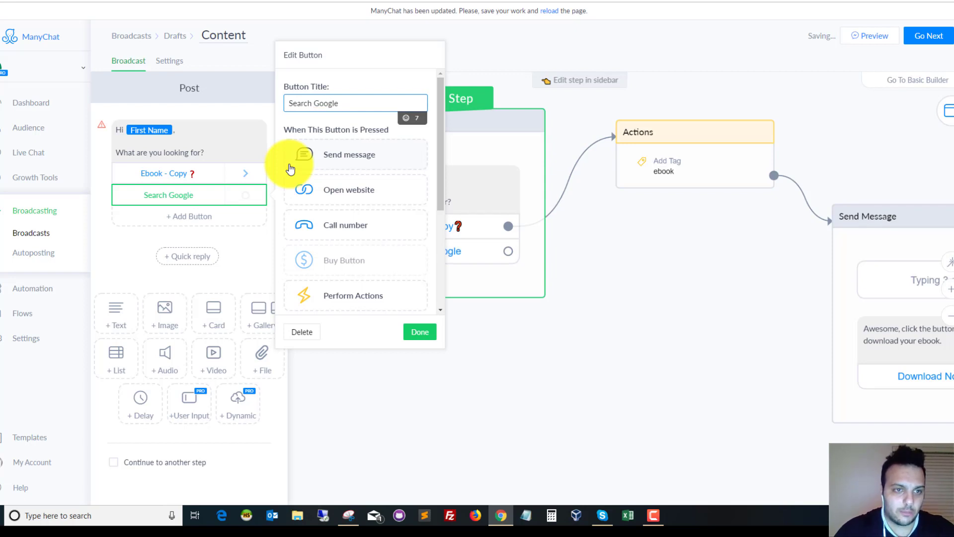
text(oogle)
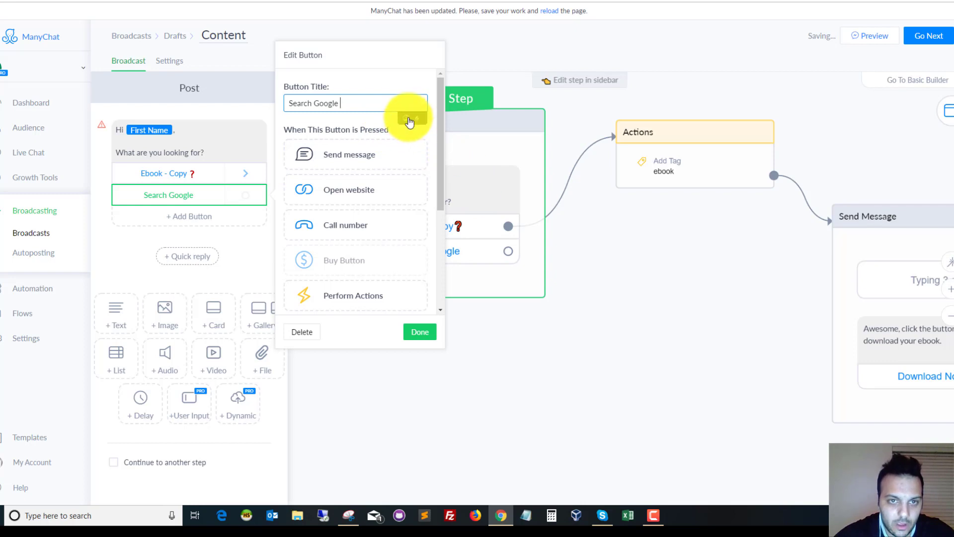
click(409, 120)
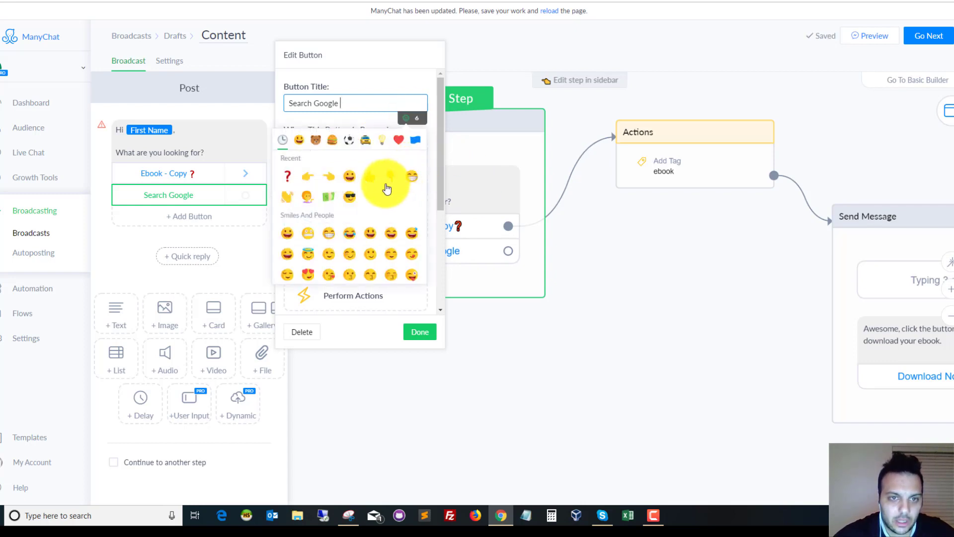
click(418, 334)
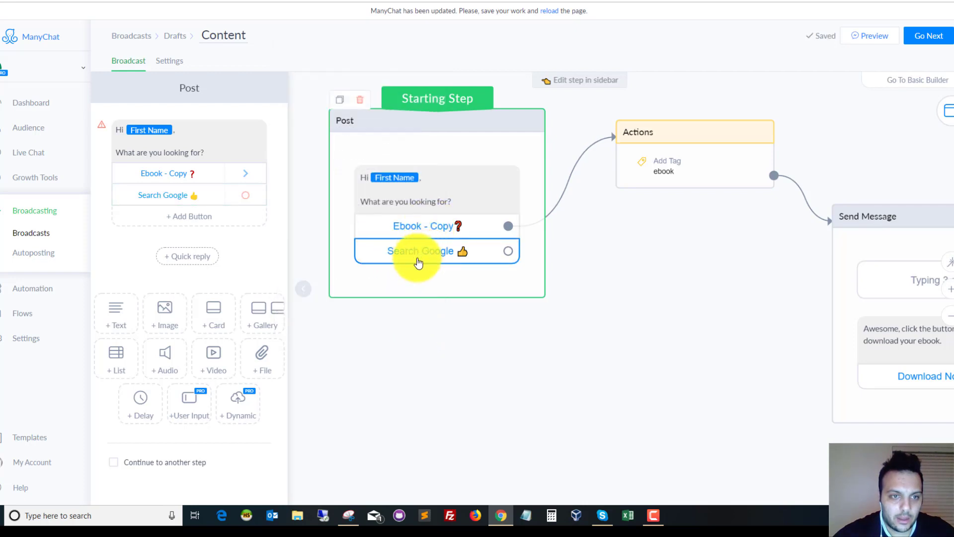
click(416, 254)
click(356, 192)
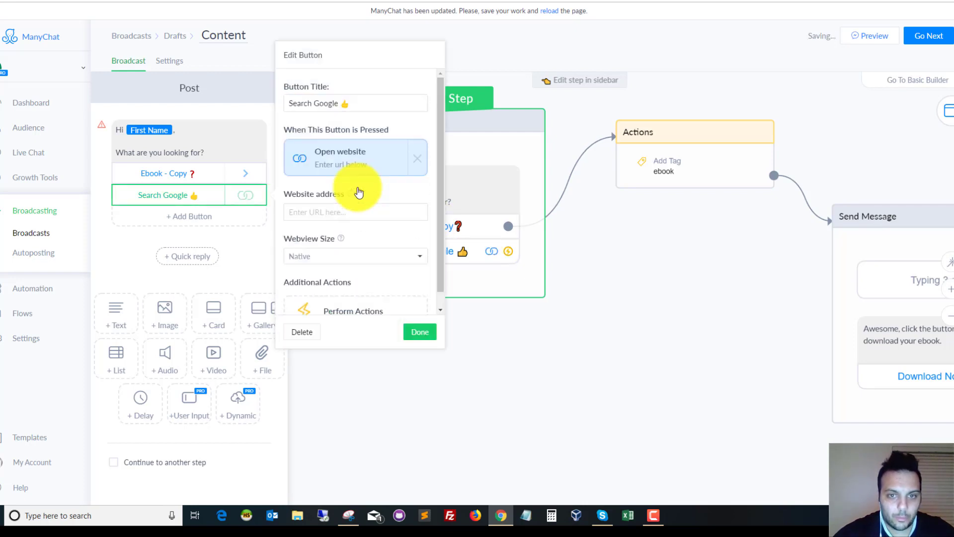
click(355, 211)
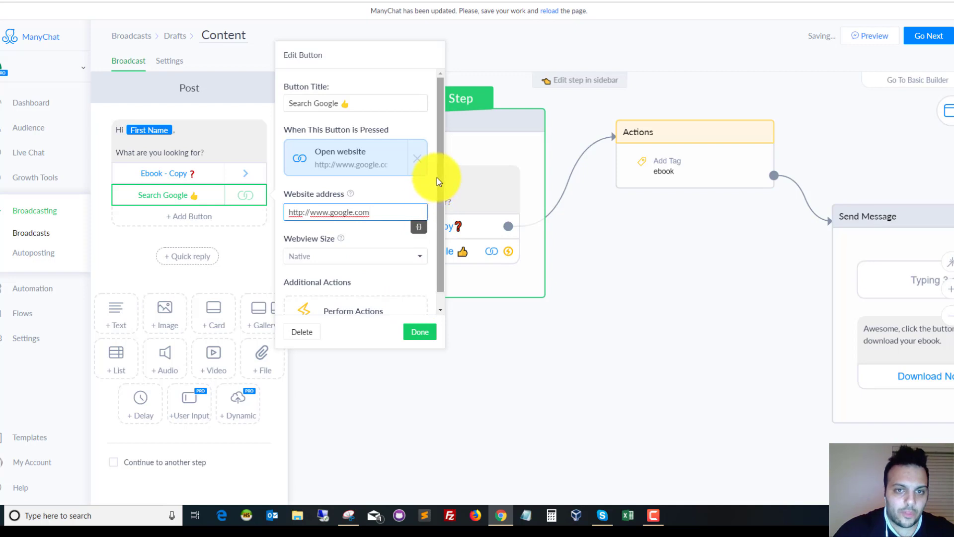
Attach a Perform Actions step to the Search Google button that adds a new tag named "google"
drag(438, 177, 439, 201)
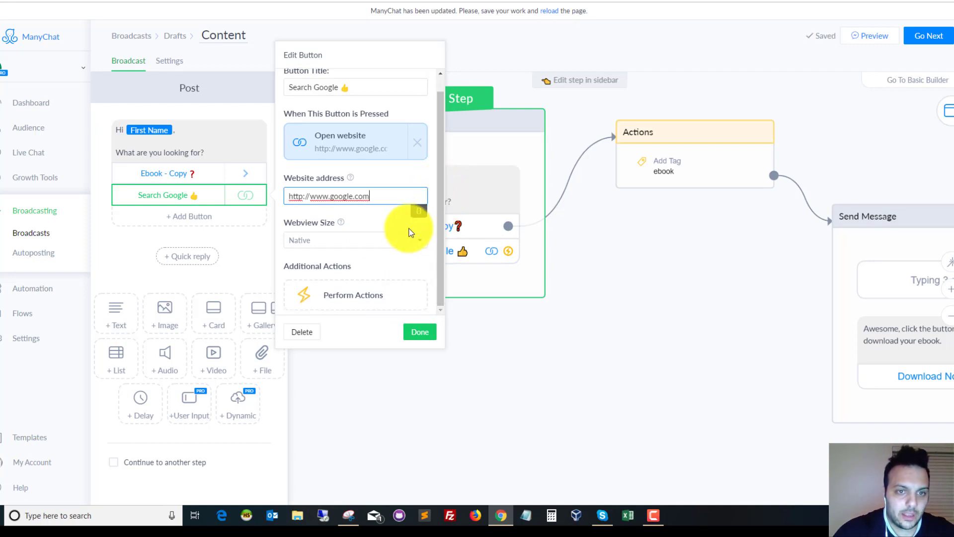
click(391, 222)
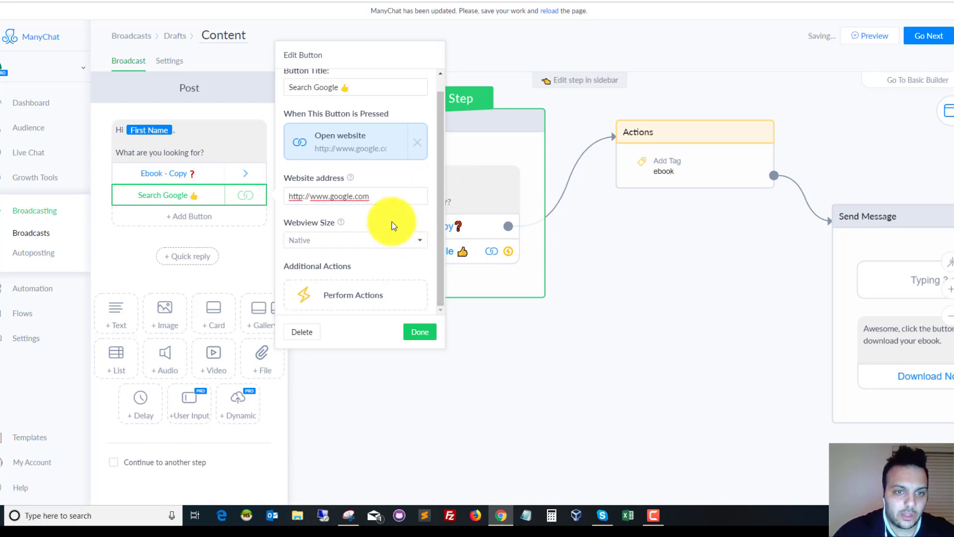
click(369, 303)
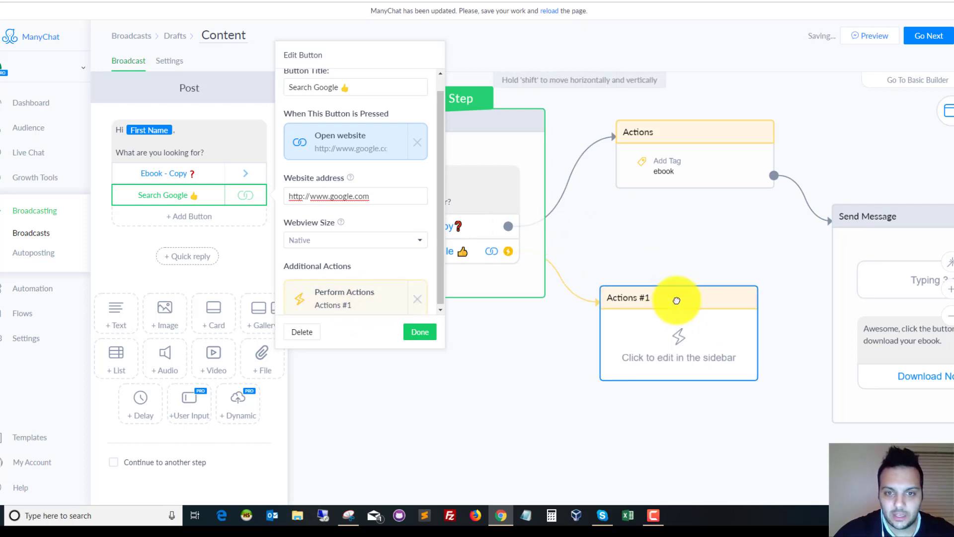
click(679, 355)
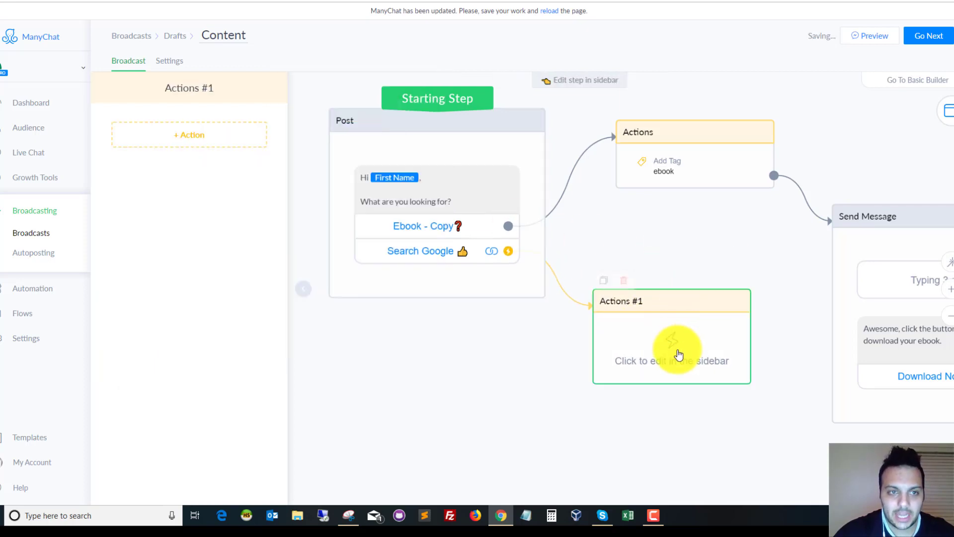
click(187, 137)
click(165, 159)
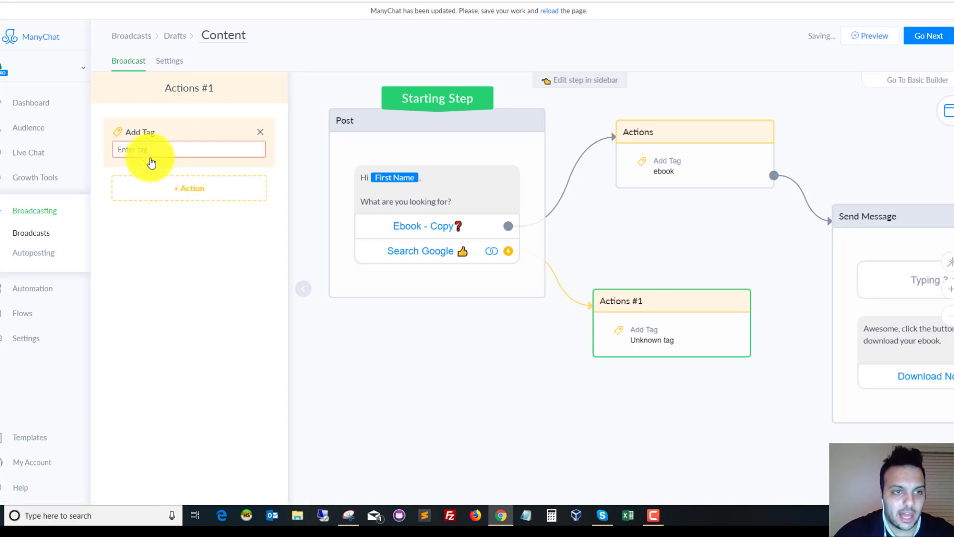
text(google)
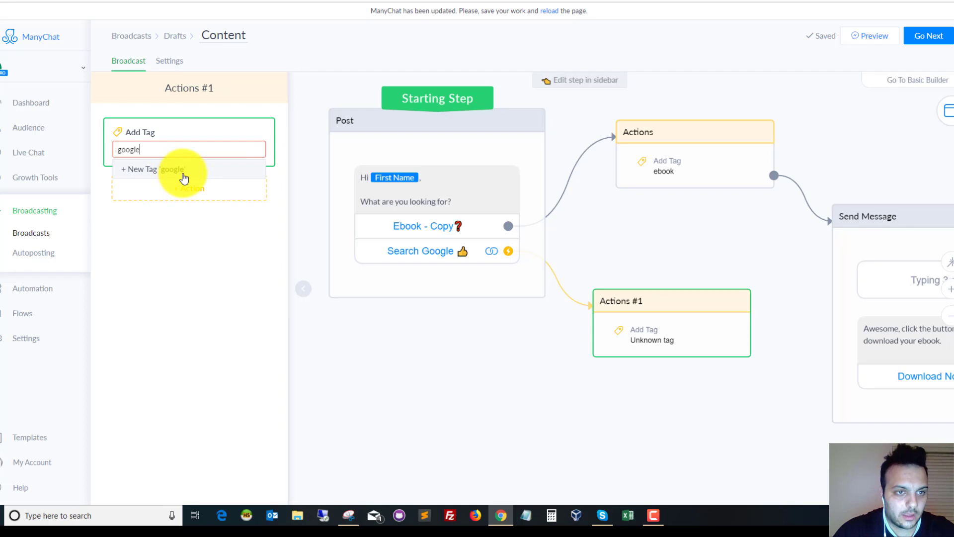
click(184, 174)
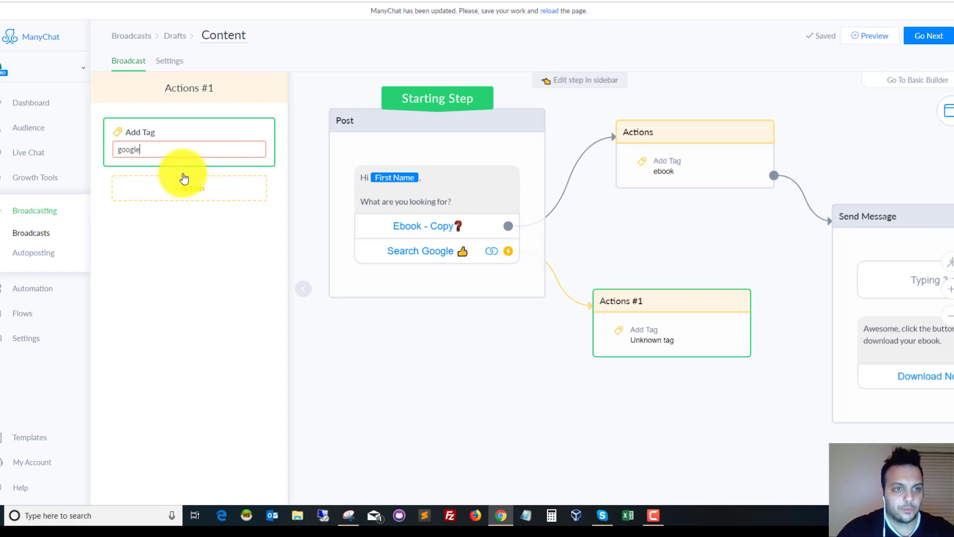
click(406, 349)
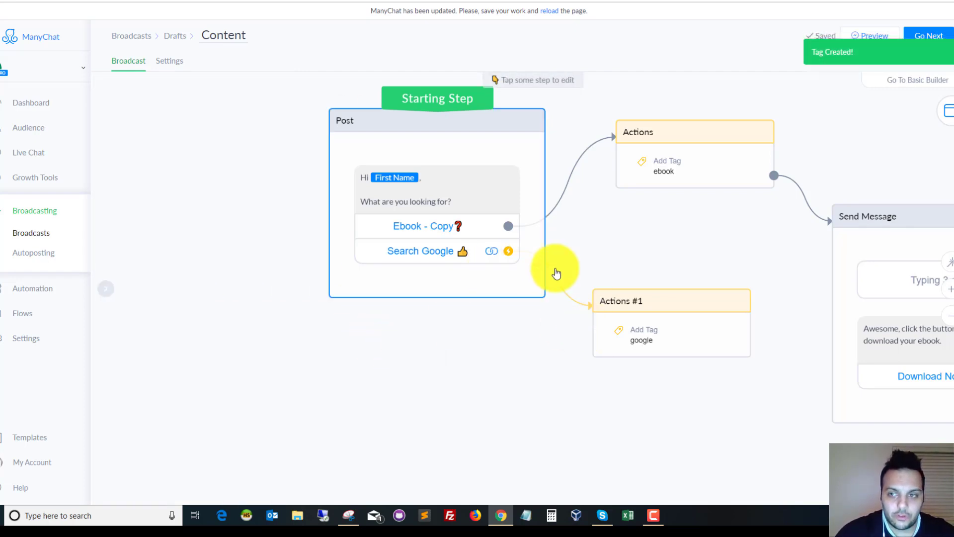
Rearrange the flow by shifting Post, the ebook Actions and Send Message steps left and placing the google Actions step lower between them
drag(440, 134, 323, 146)
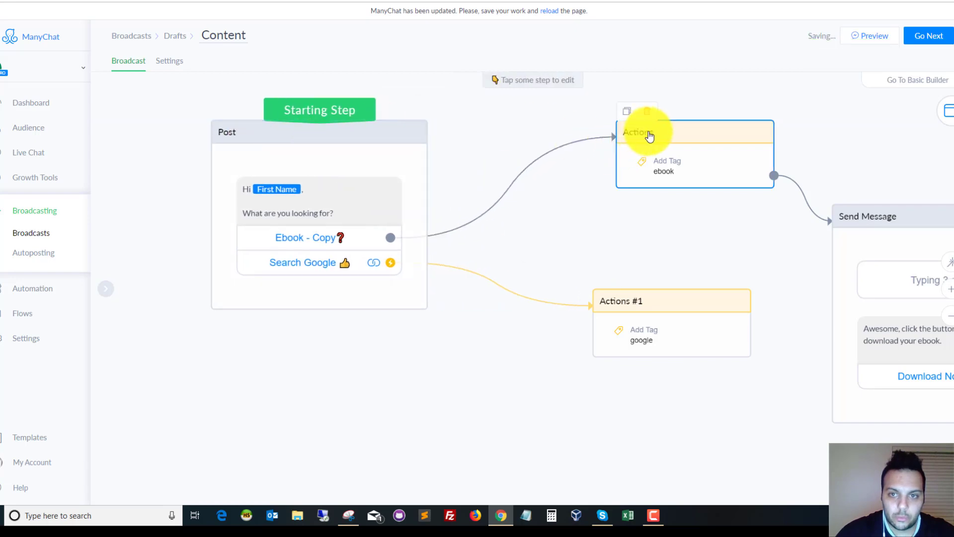
drag(650, 129, 556, 129)
drag(856, 215, 750, 141)
drag(651, 309, 502, 363)
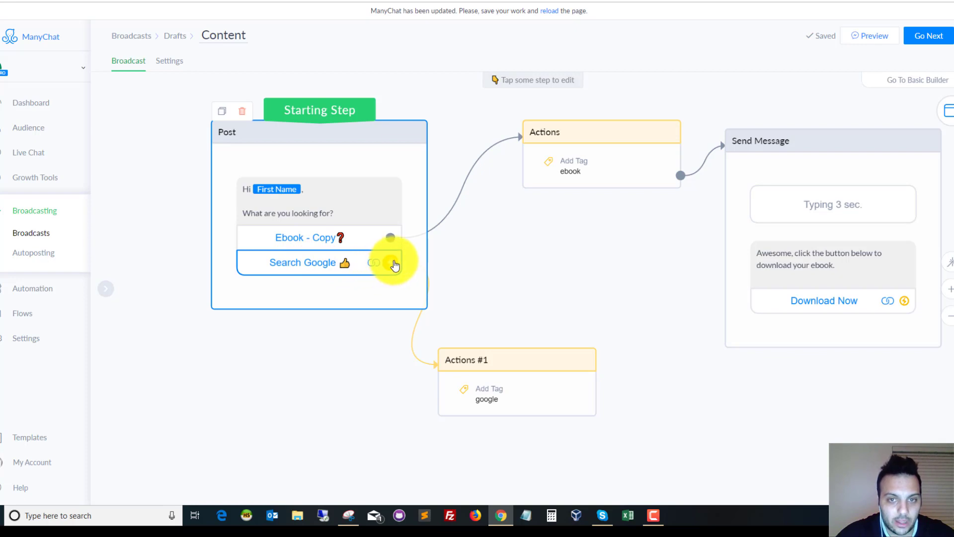
click(522, 405)
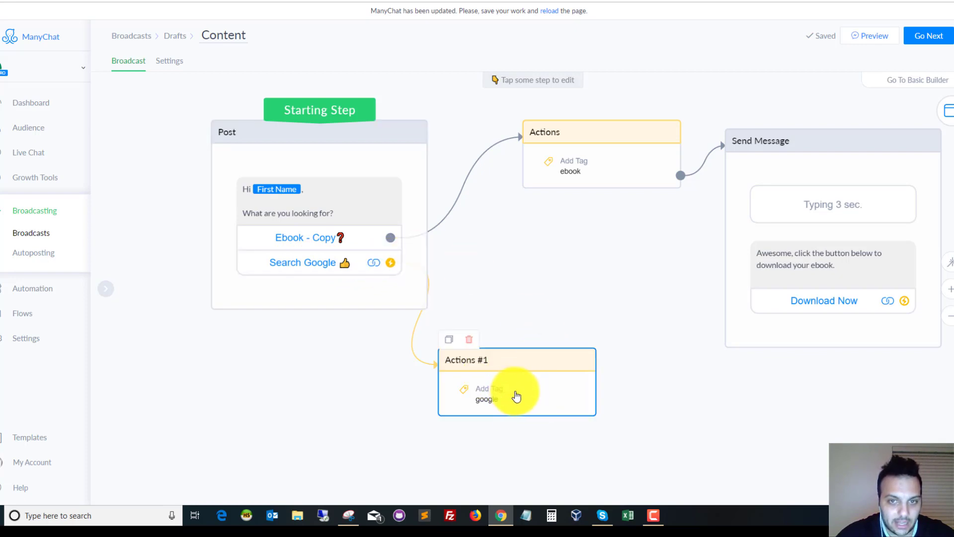
click(367, 291)
click(523, 379)
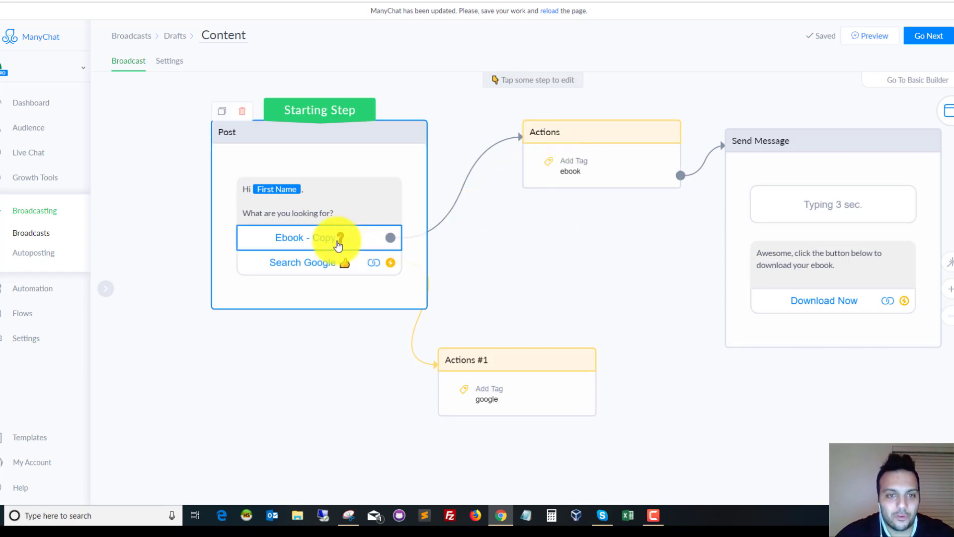
drag(596, 138, 595, 139)
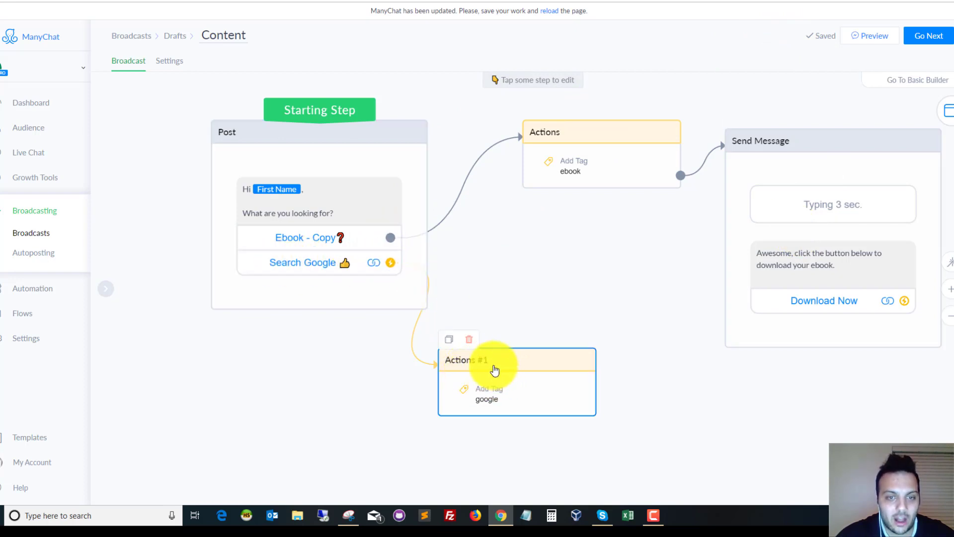
Move the google Actions step up so it sits just beneath the ebook Actions step
drag(517, 364, 565, 267)
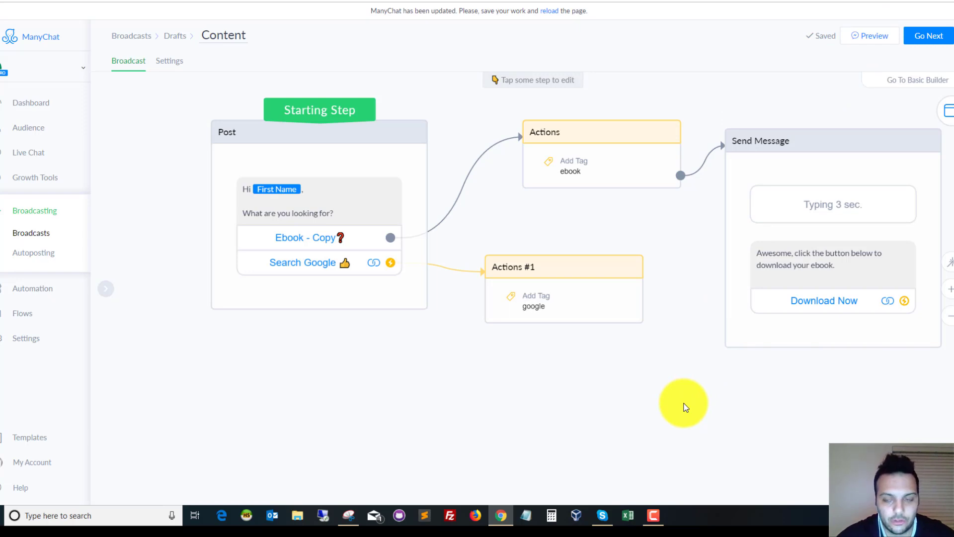
drag(590, 270, 600, 245)
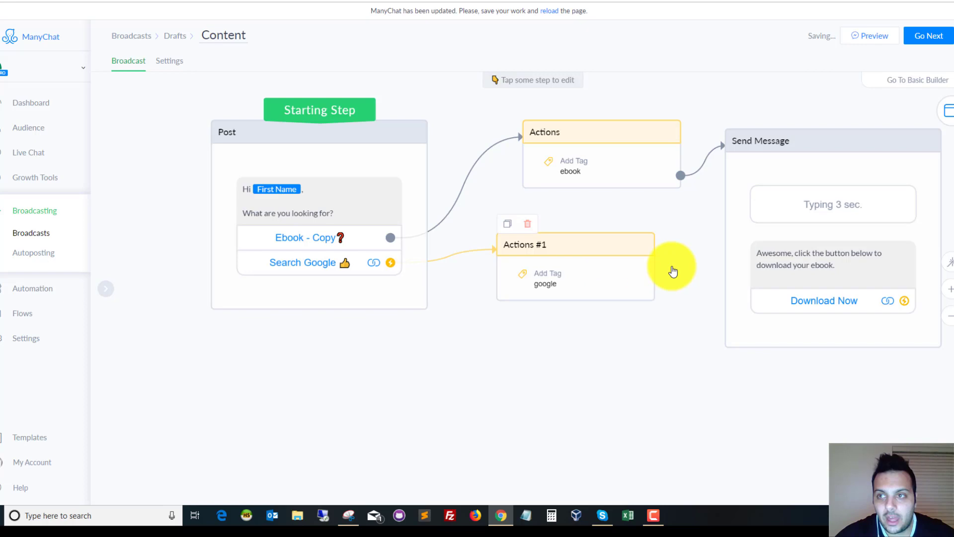
Proceed to the broadcast settings and add a targeting condition for users whose Tag is google
click(913, 38)
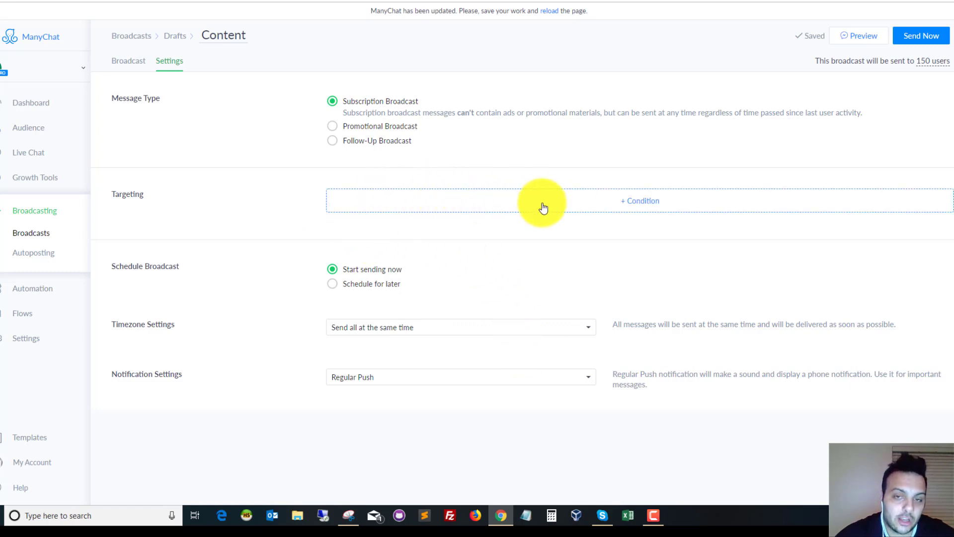
click(643, 208)
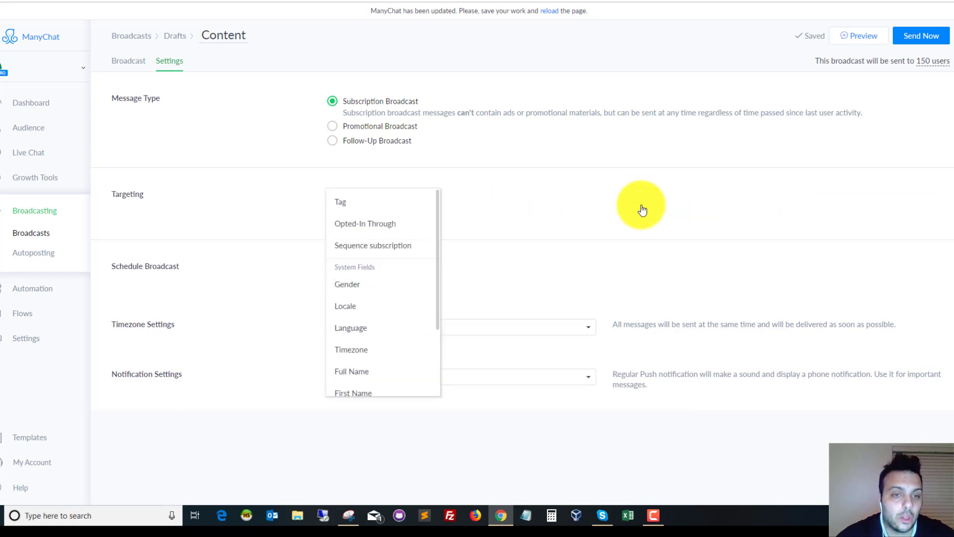
click(348, 204)
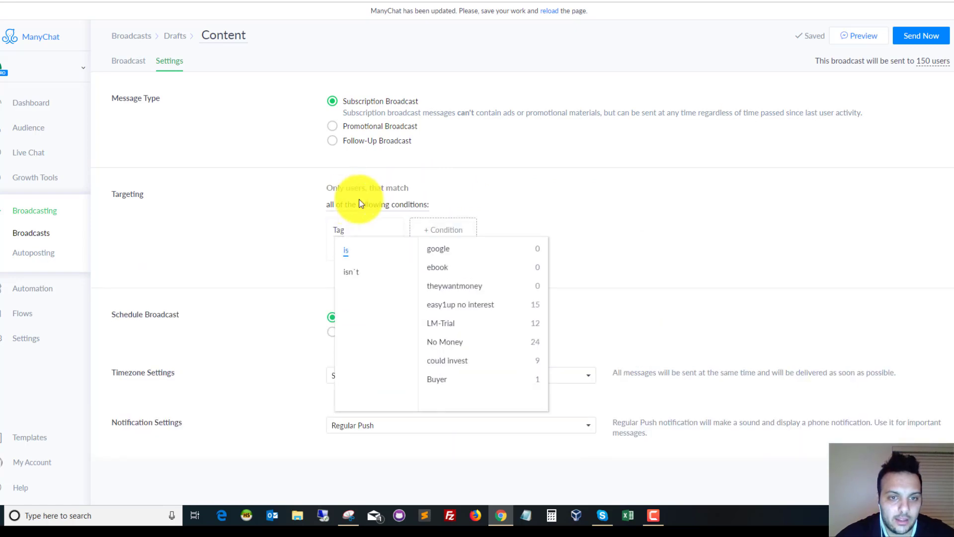
click(449, 251)
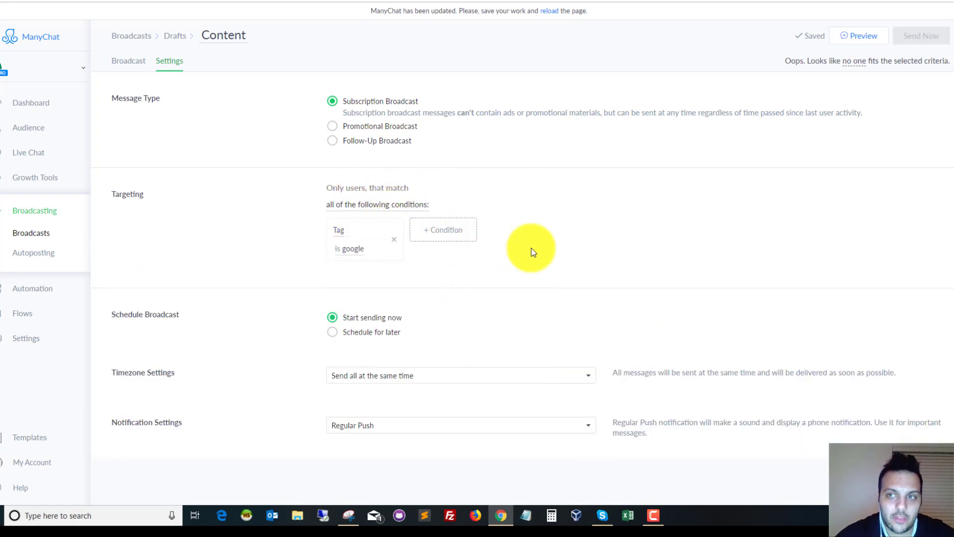